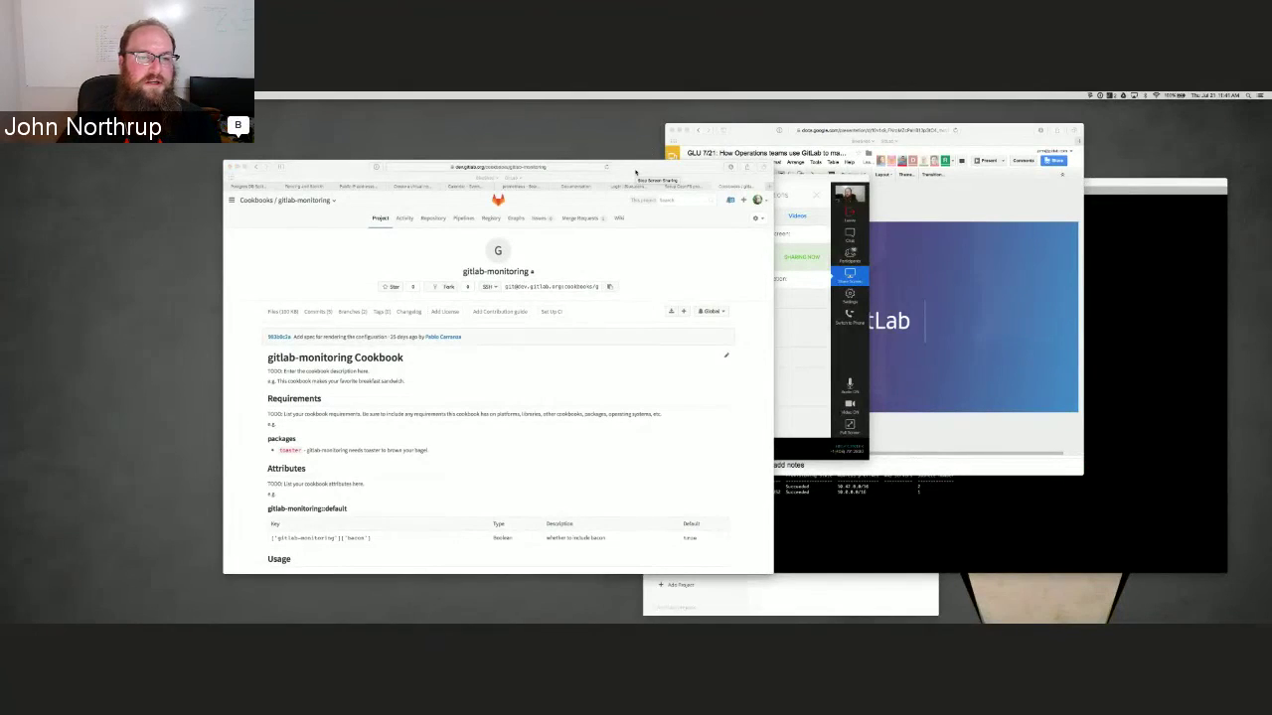
- Move the slides aside, bring the gitlab-monitoring project forward and scroll through its Cookbook README
left_click_drag(726, 132, 793, 151)
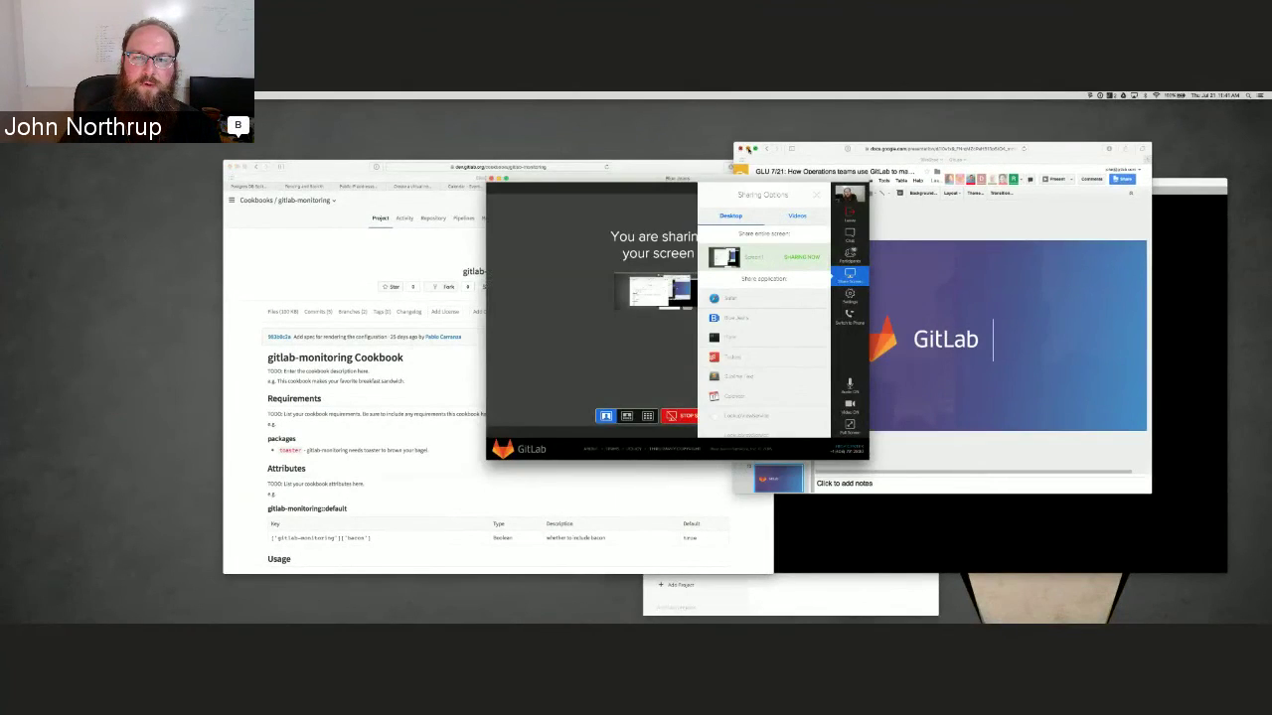
left_click(747, 148)
left_click(710, 162)
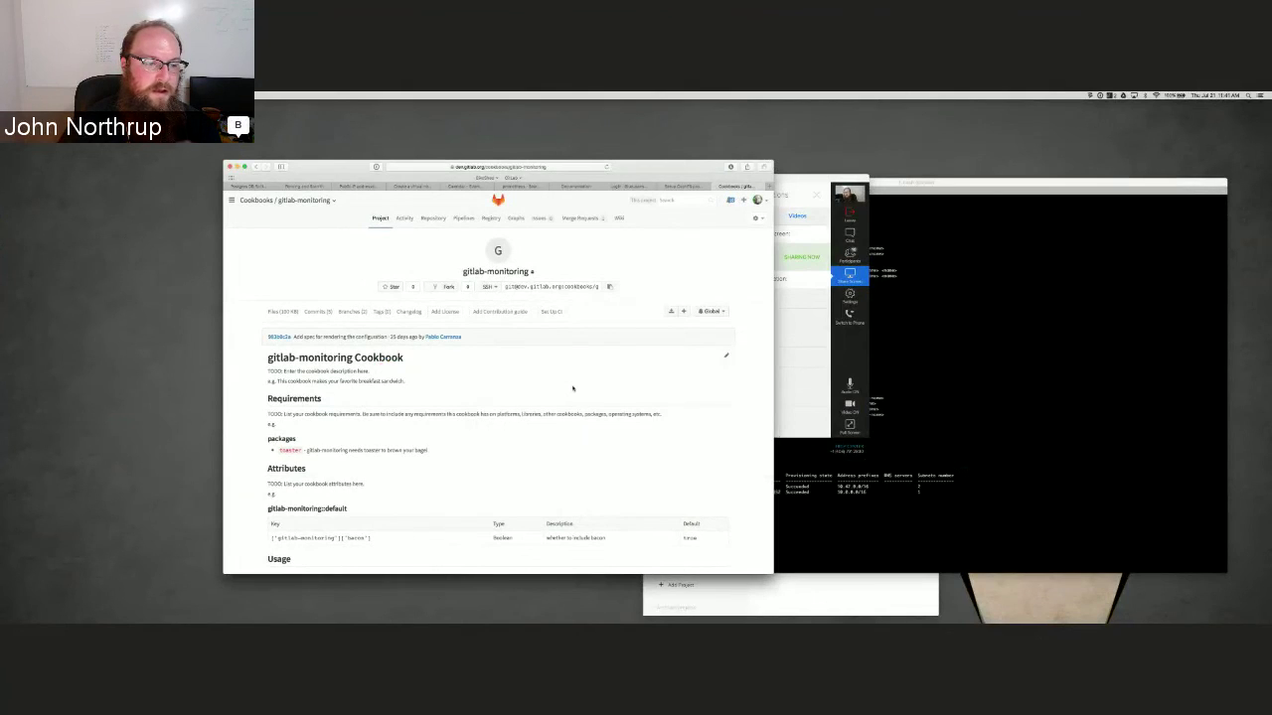
scroll(572, 387, "down", 1)
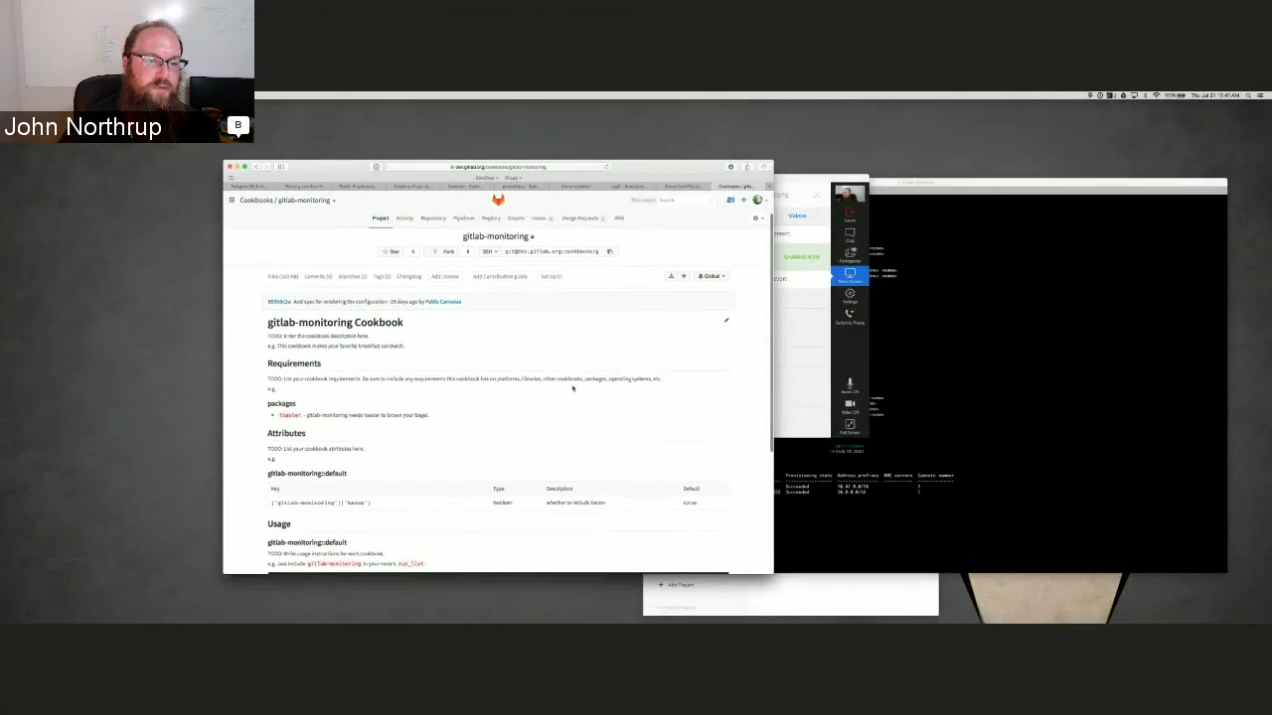
scroll(572, 388, "up", 1)
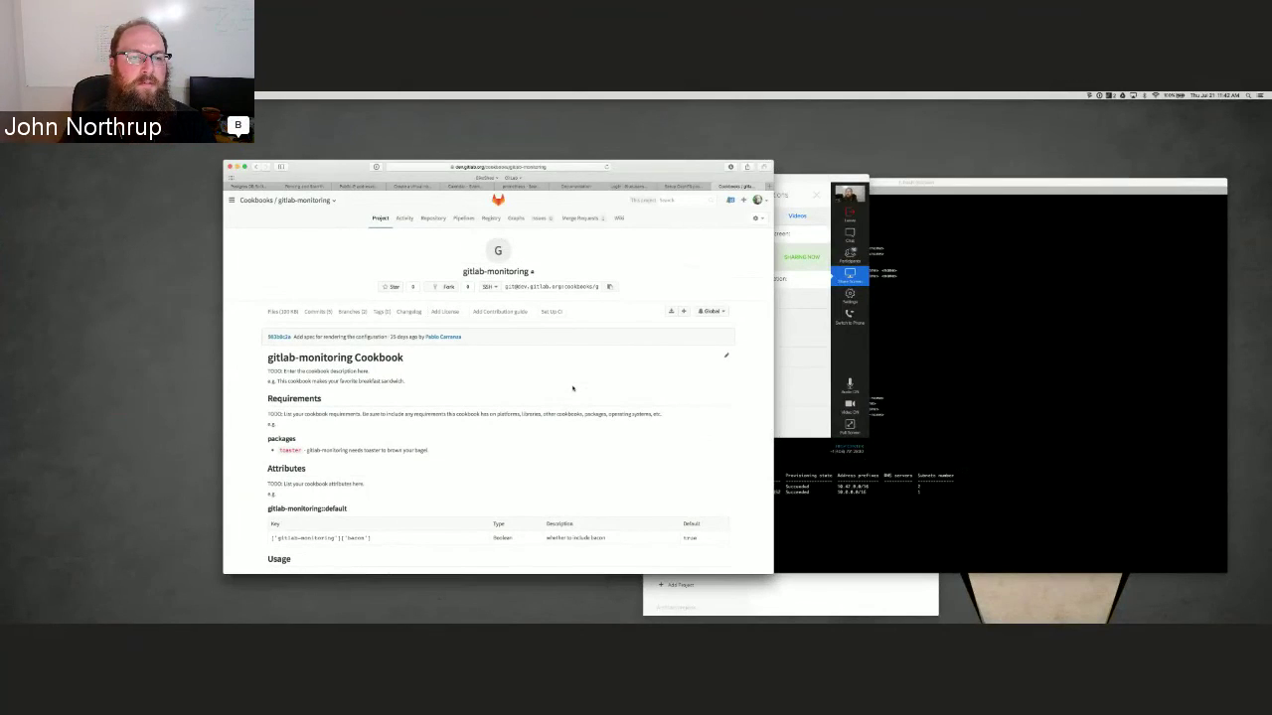
scroll(573, 388, "down", 1)
scroll(572, 389, "up", 1)
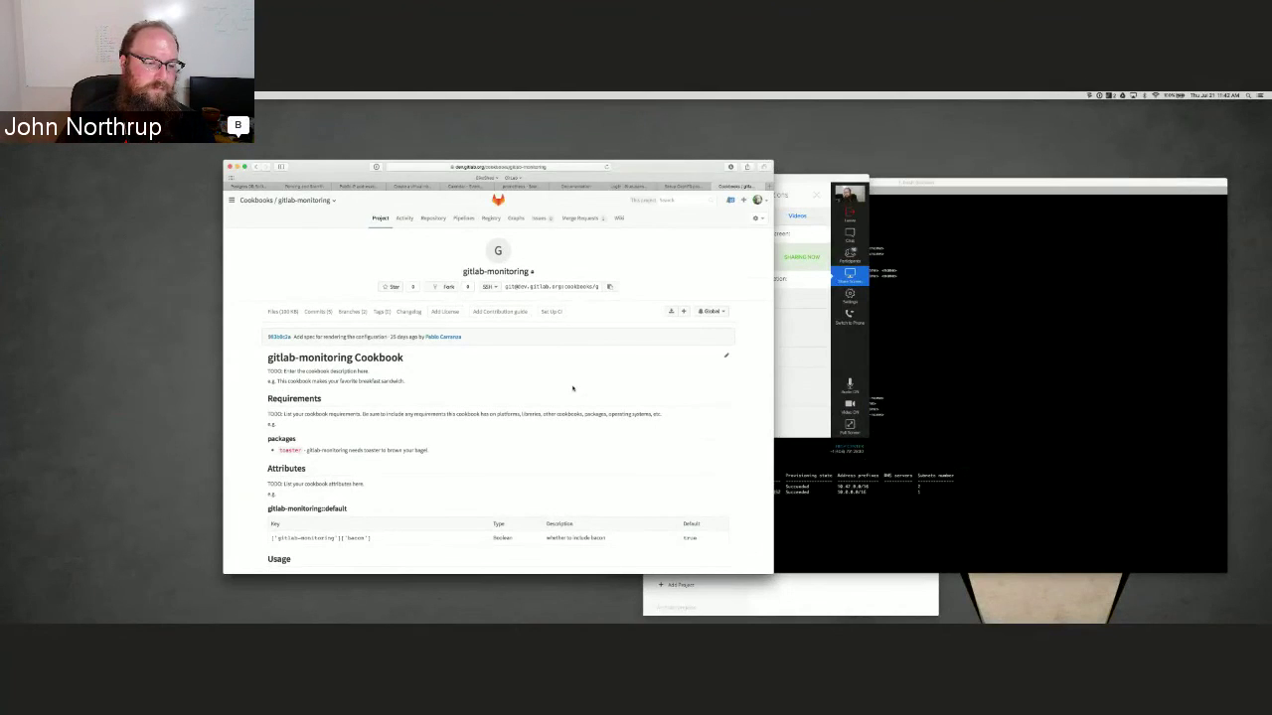
scroll(573, 389, "down", 1)
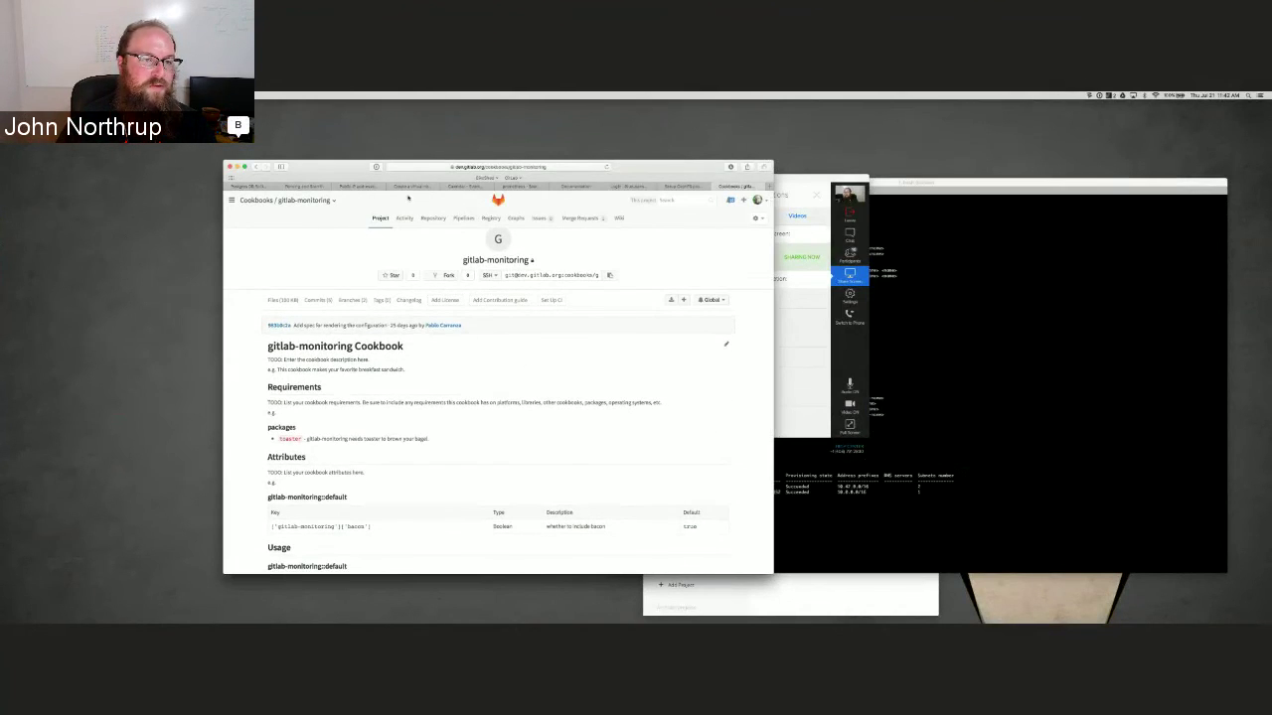
- Browse the gitlab-monitoring repository files and README, then view the project's passed and failed pipelines
left_click(434, 219)
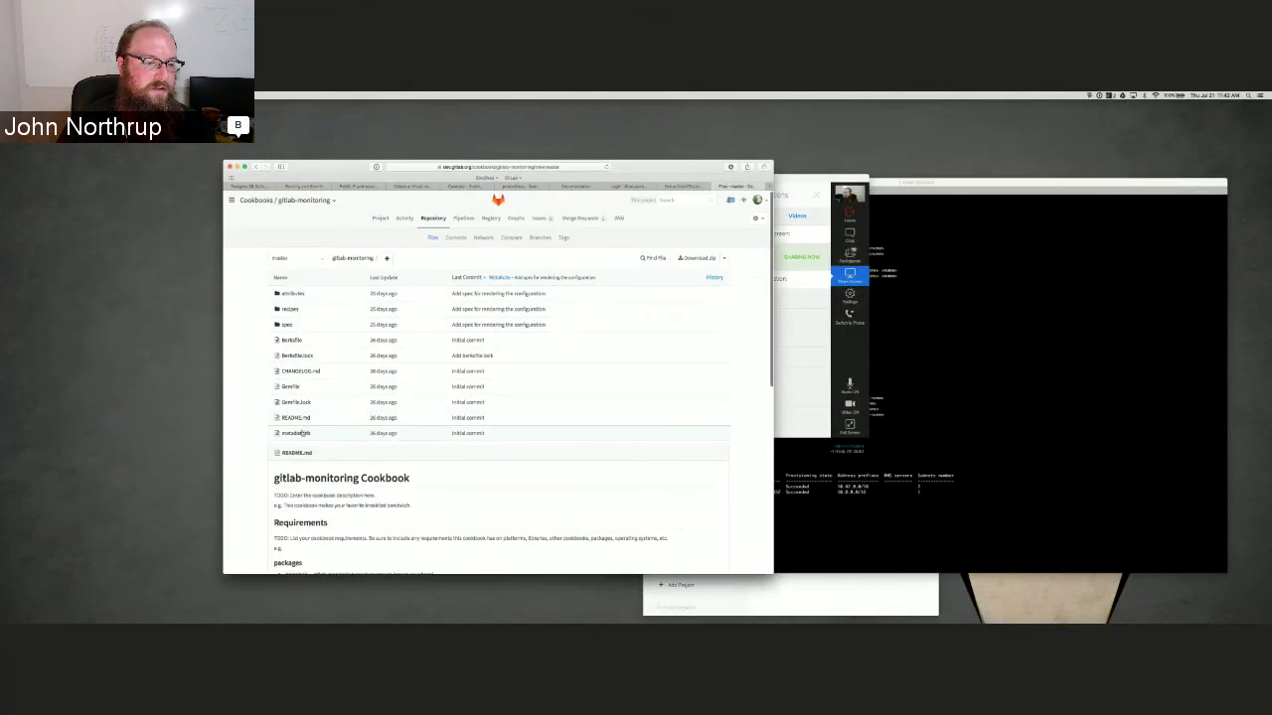
scroll(299, 396, "down", 3)
scroll(300, 396, "down", 4)
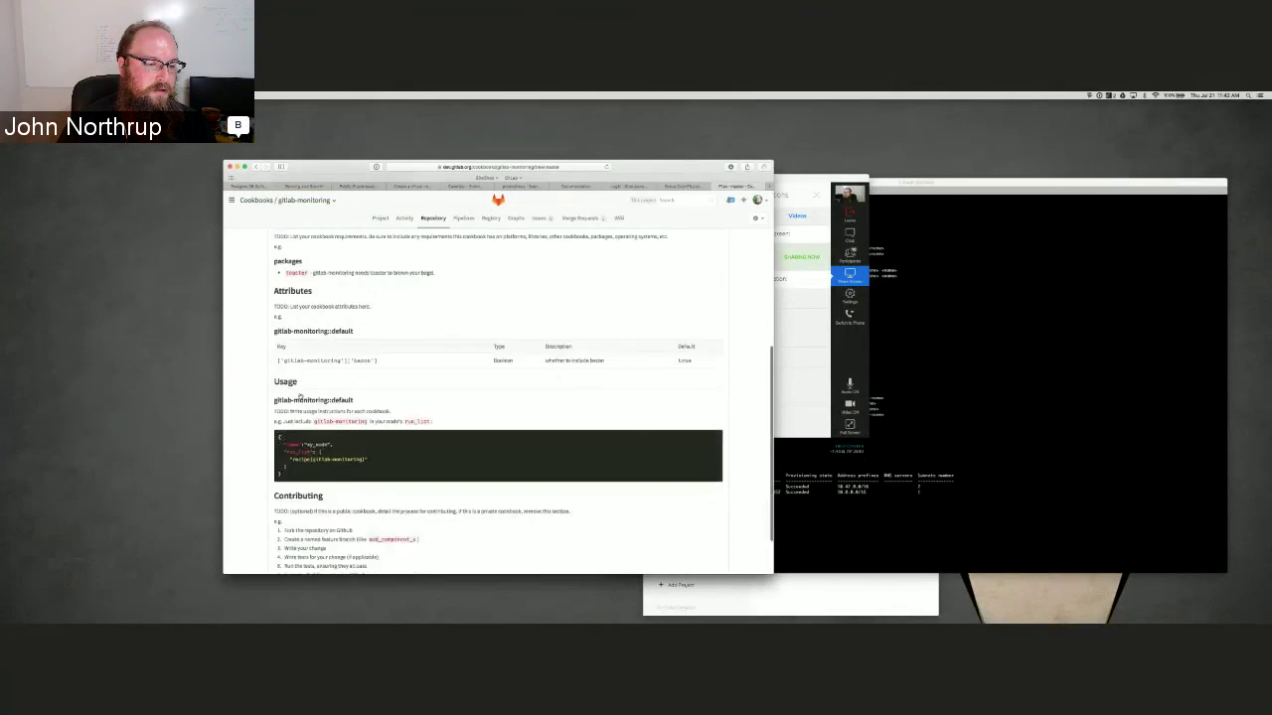
scroll(333, 495, "up", 6)
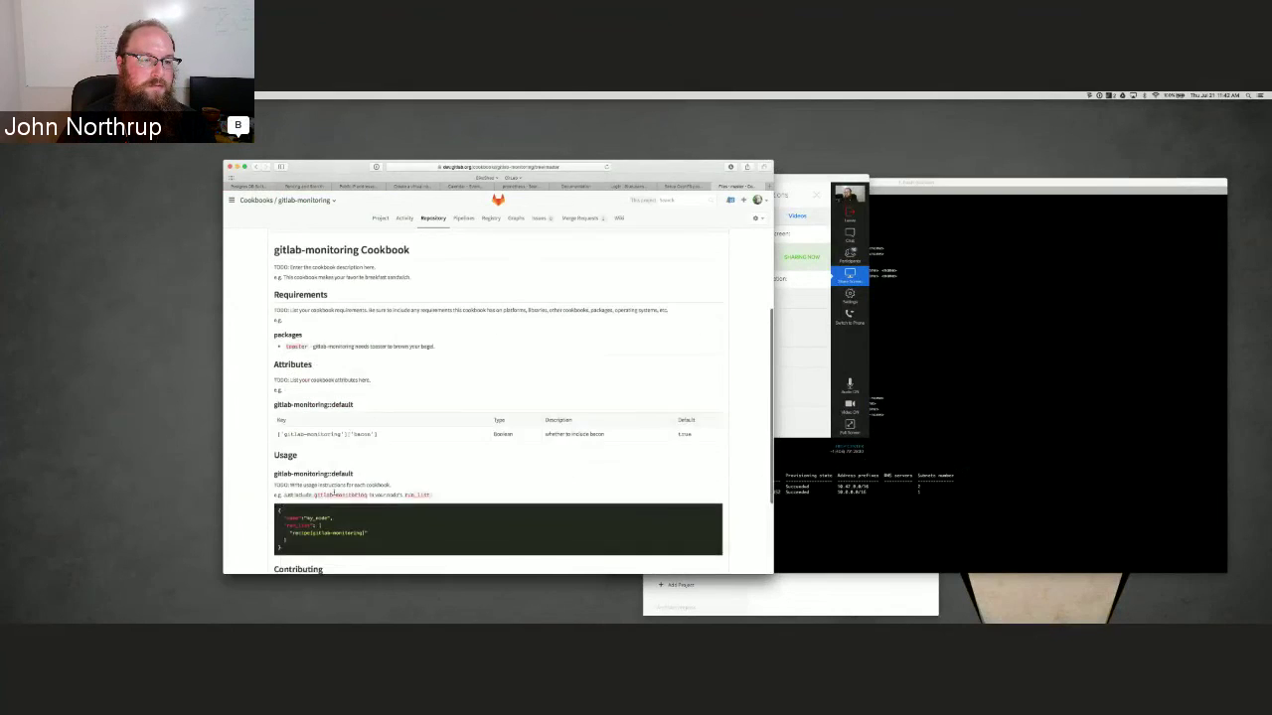
scroll(334, 494, "up", 2)
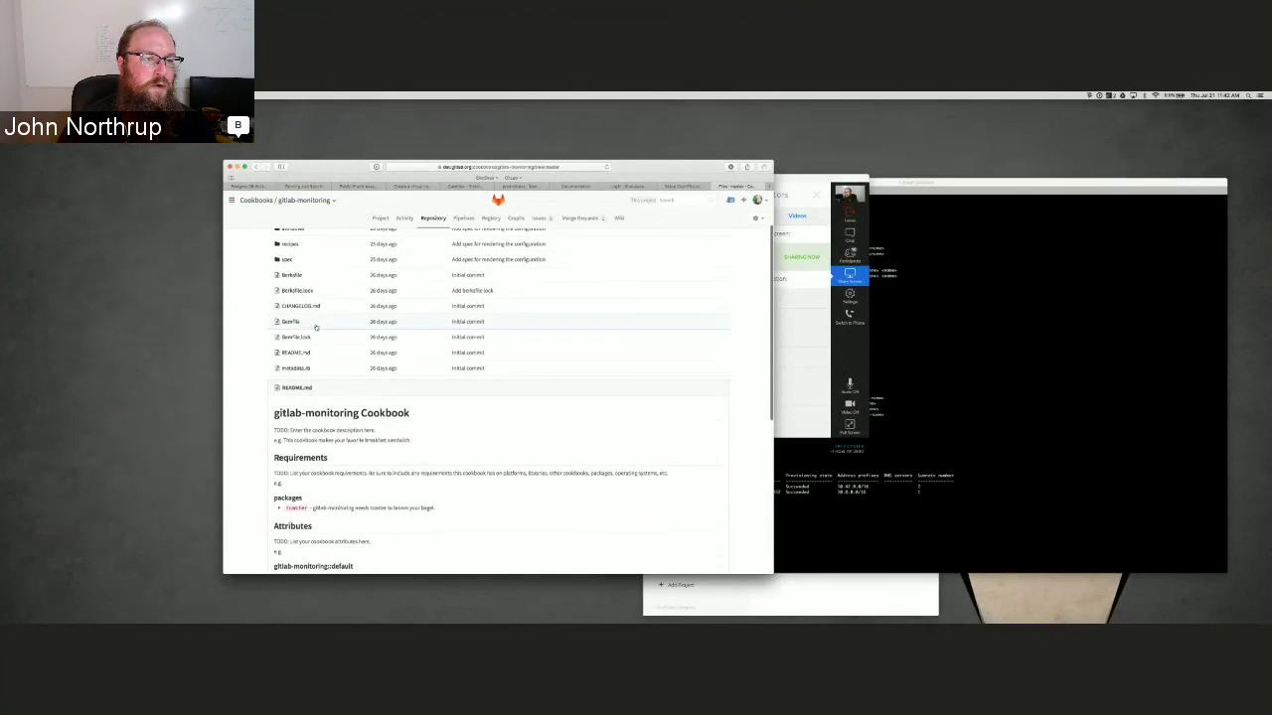
left_click(462, 221)
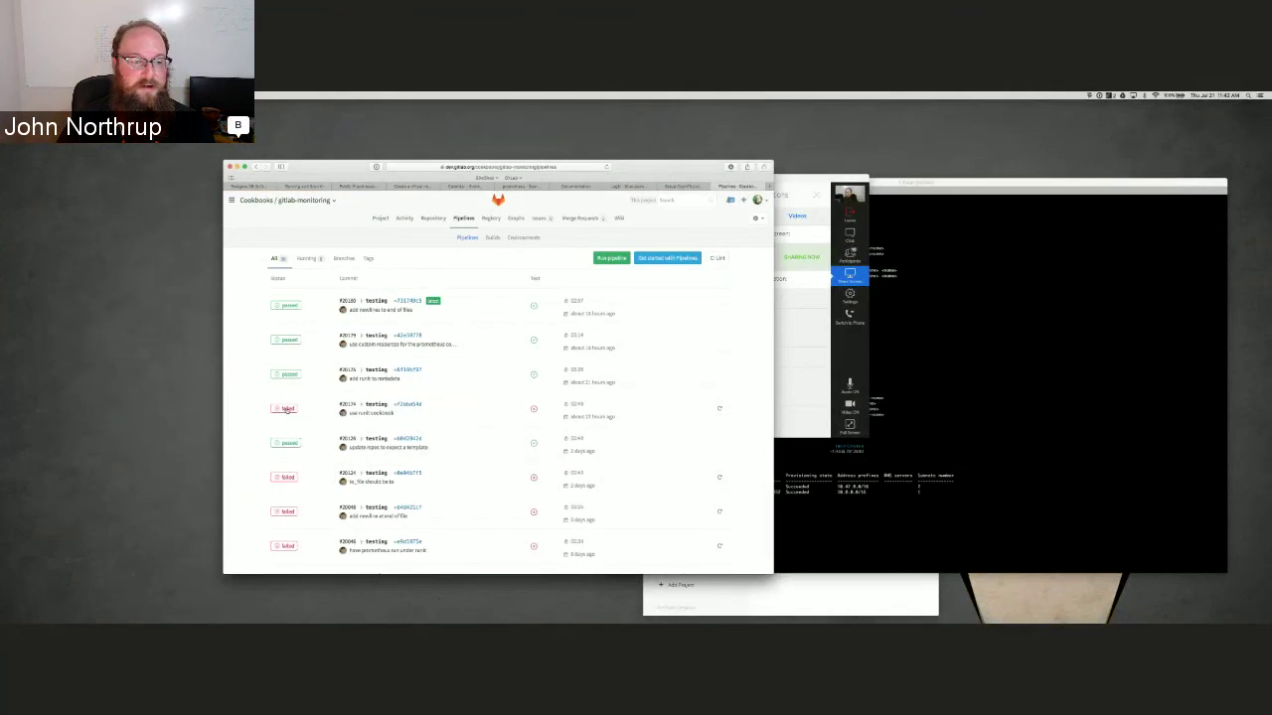
left_click(286, 409)
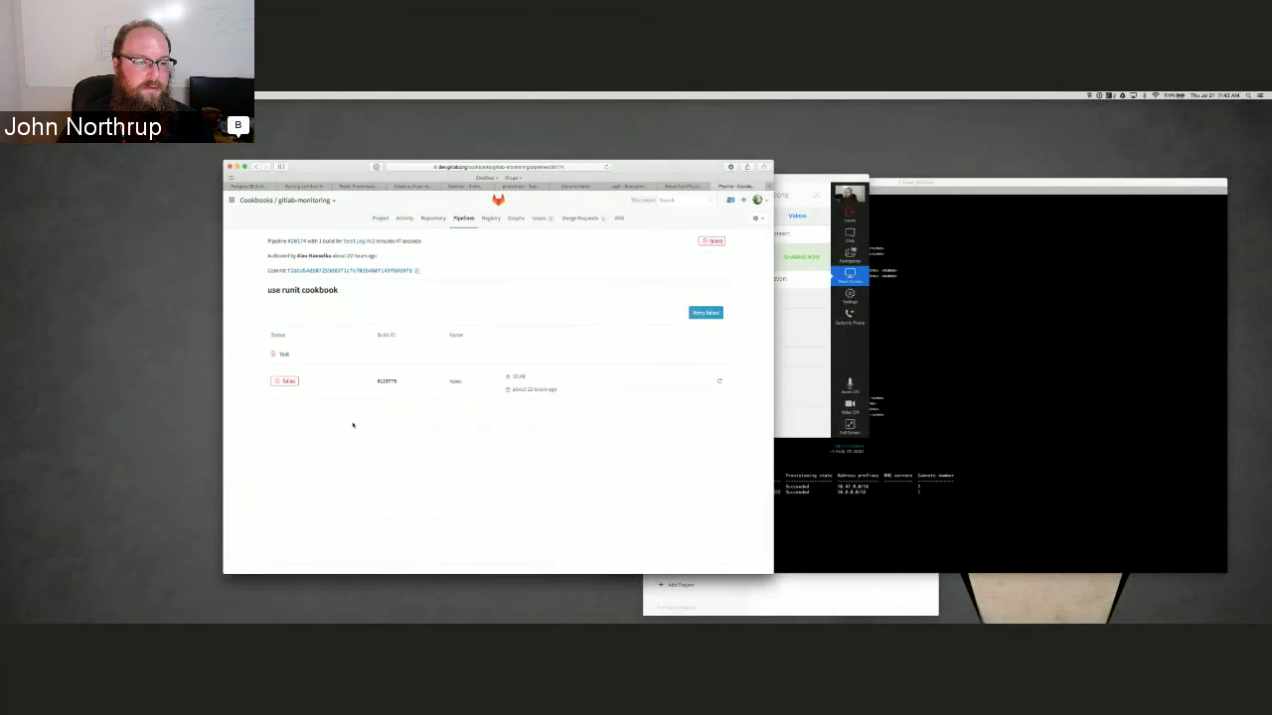
left_click(288, 382)
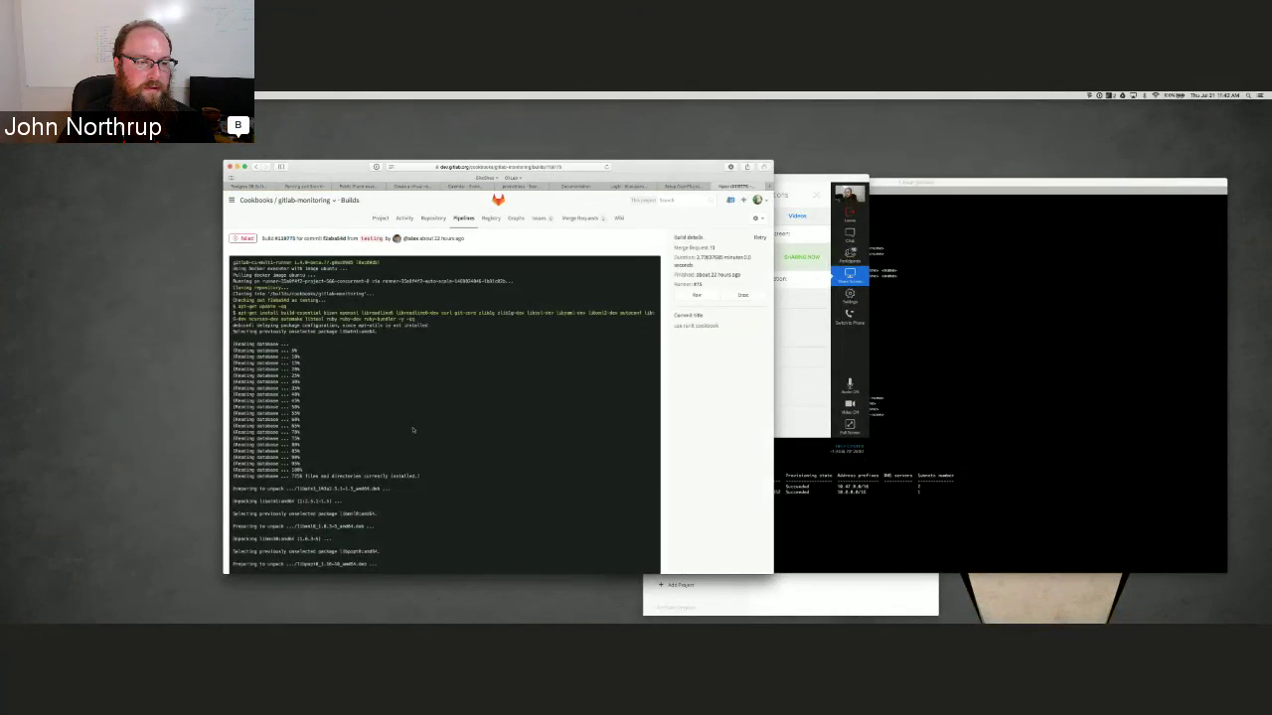
scroll(413, 429, "down", 15)
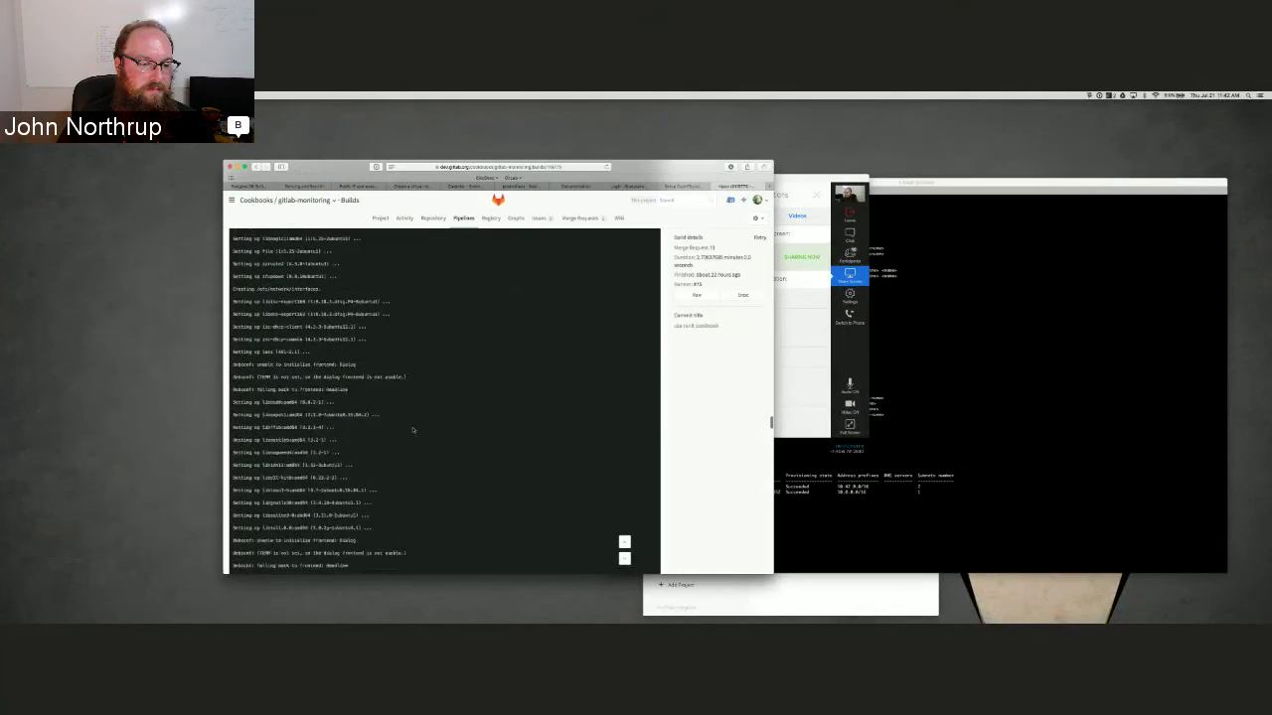
scroll(412, 429, "down", 15)
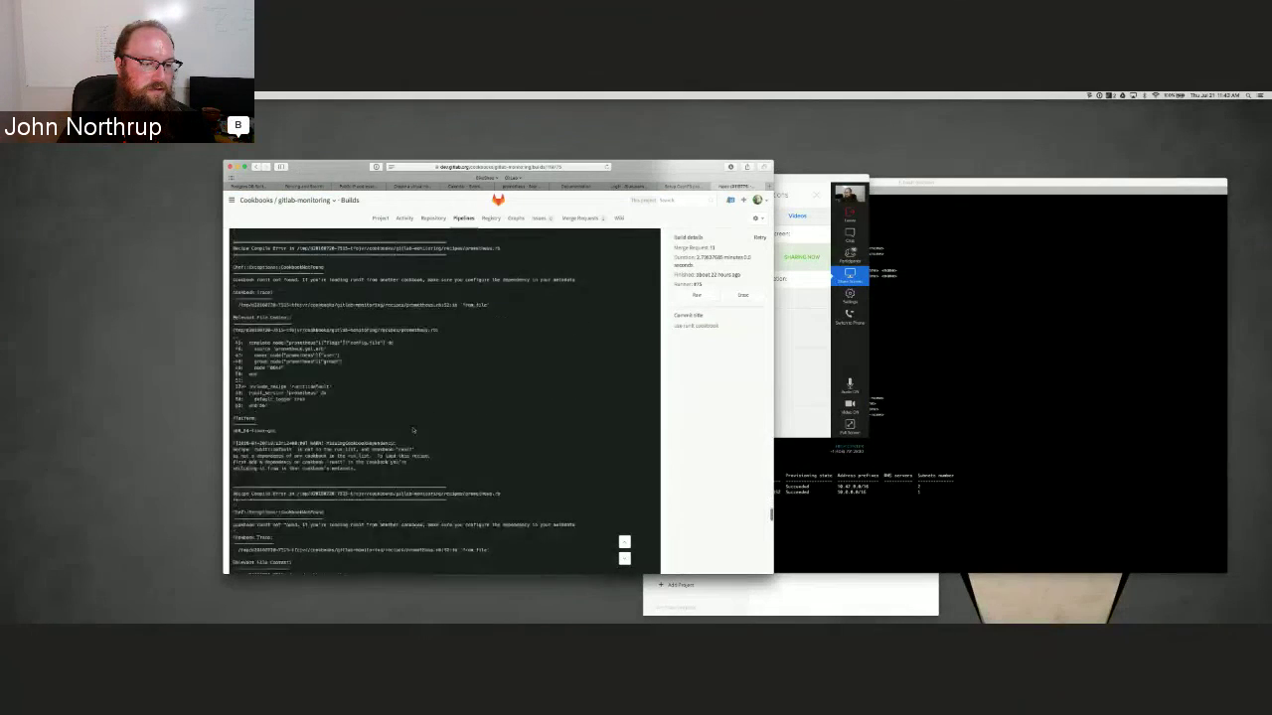
scroll(413, 429, "up", 3)
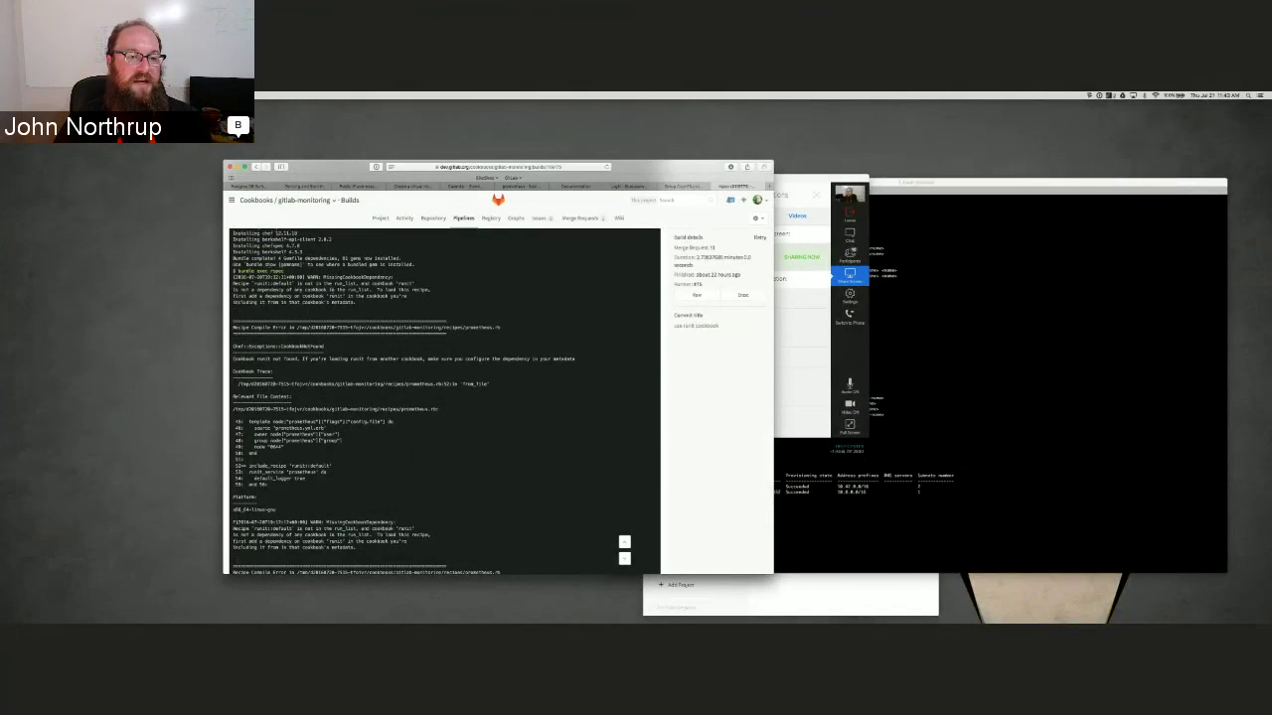
left_click_drag(354, 296, 314, 296)
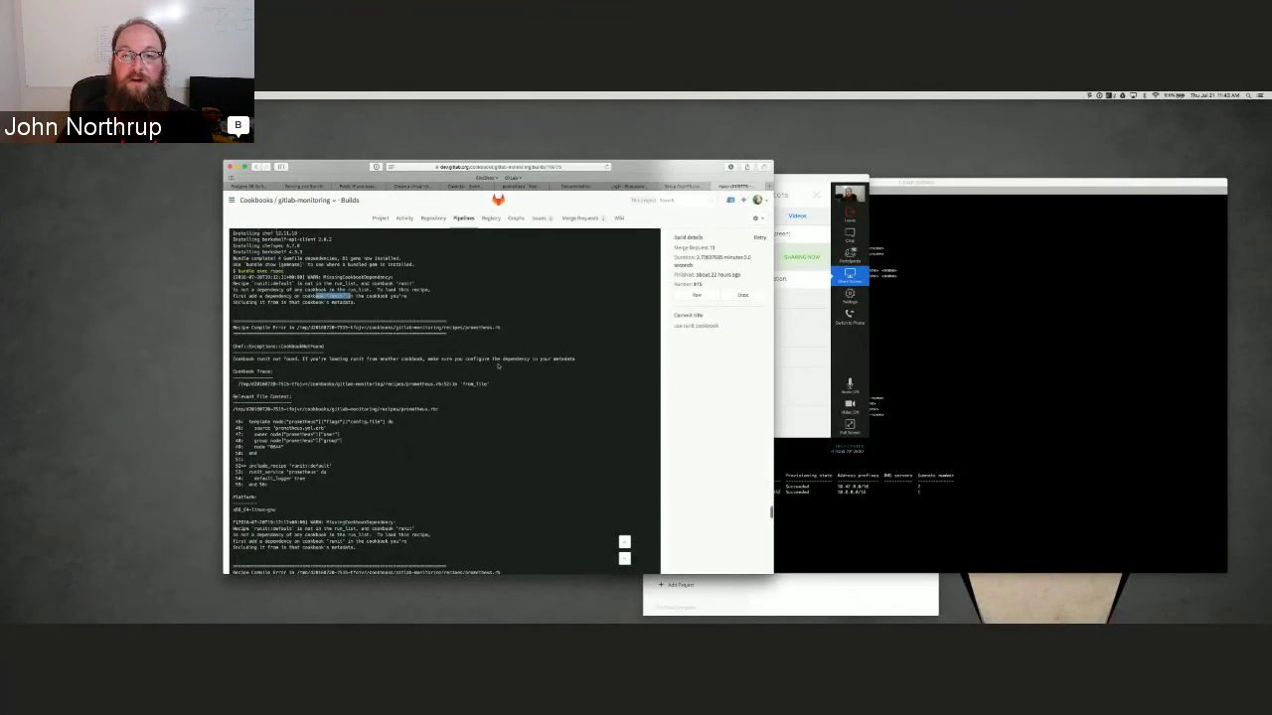
scroll(498, 366, "up", 15)
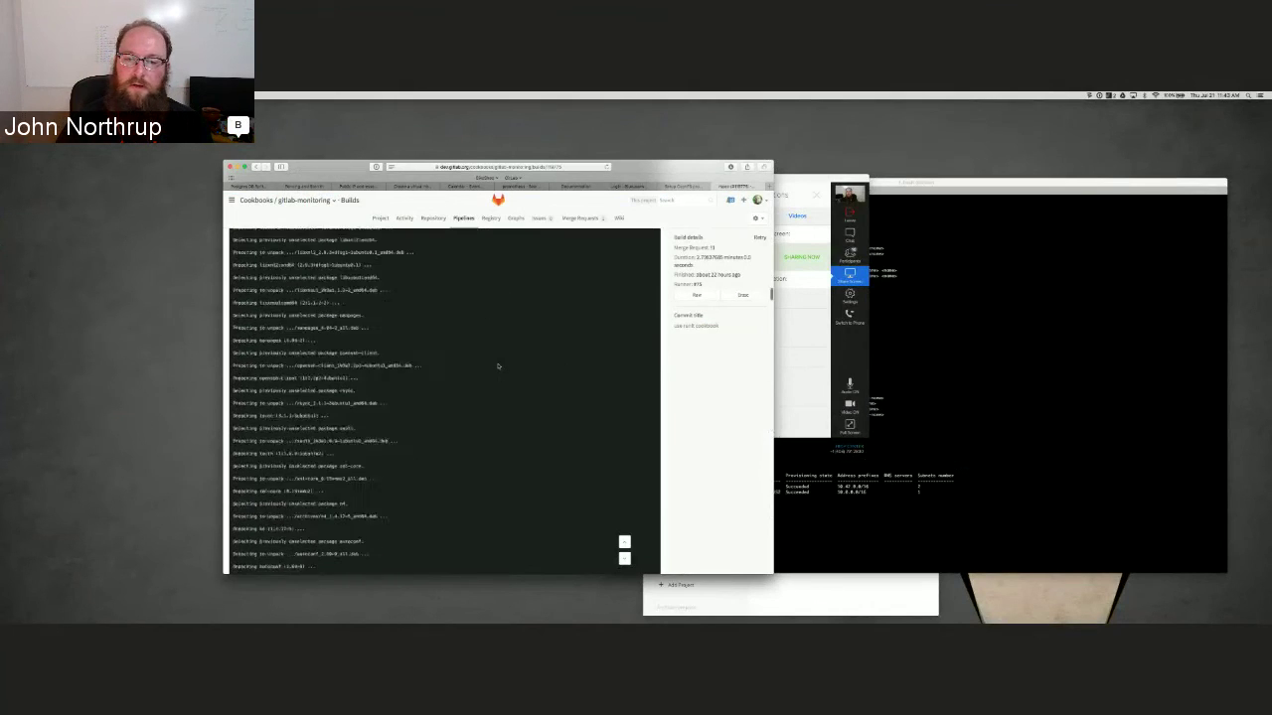
scroll(498, 365, "up", 10)
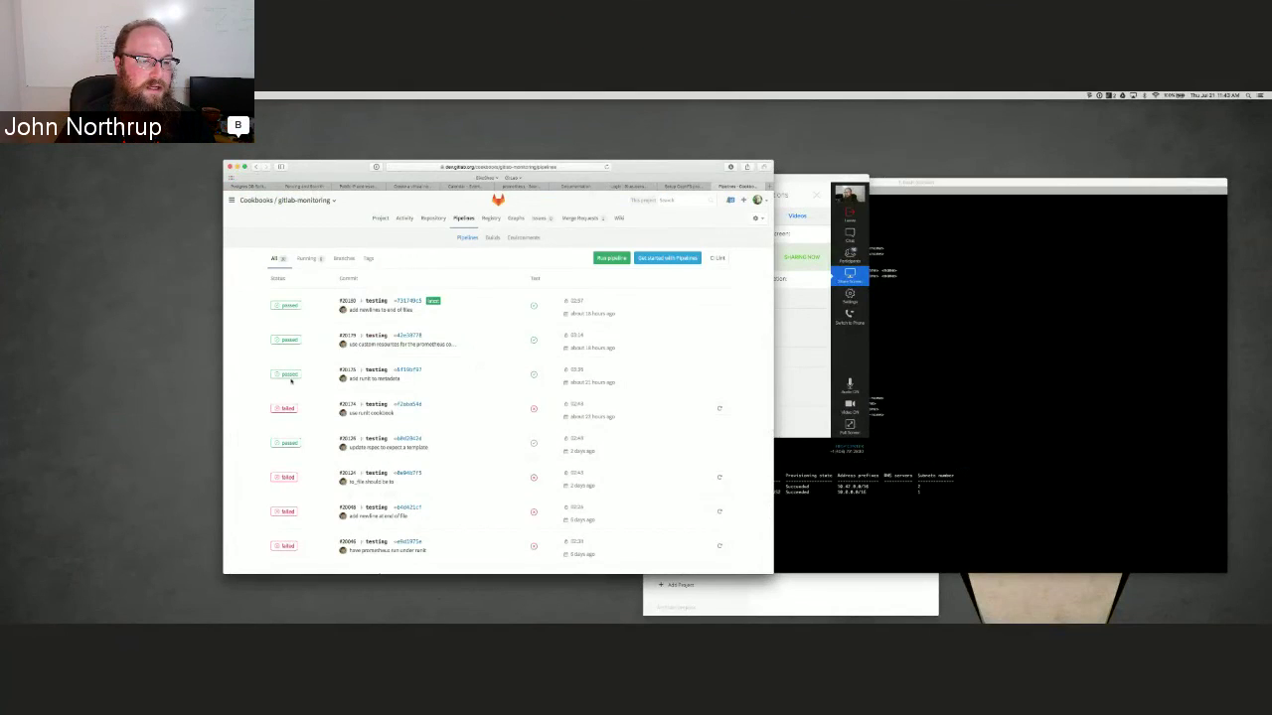
left_click(287, 375)
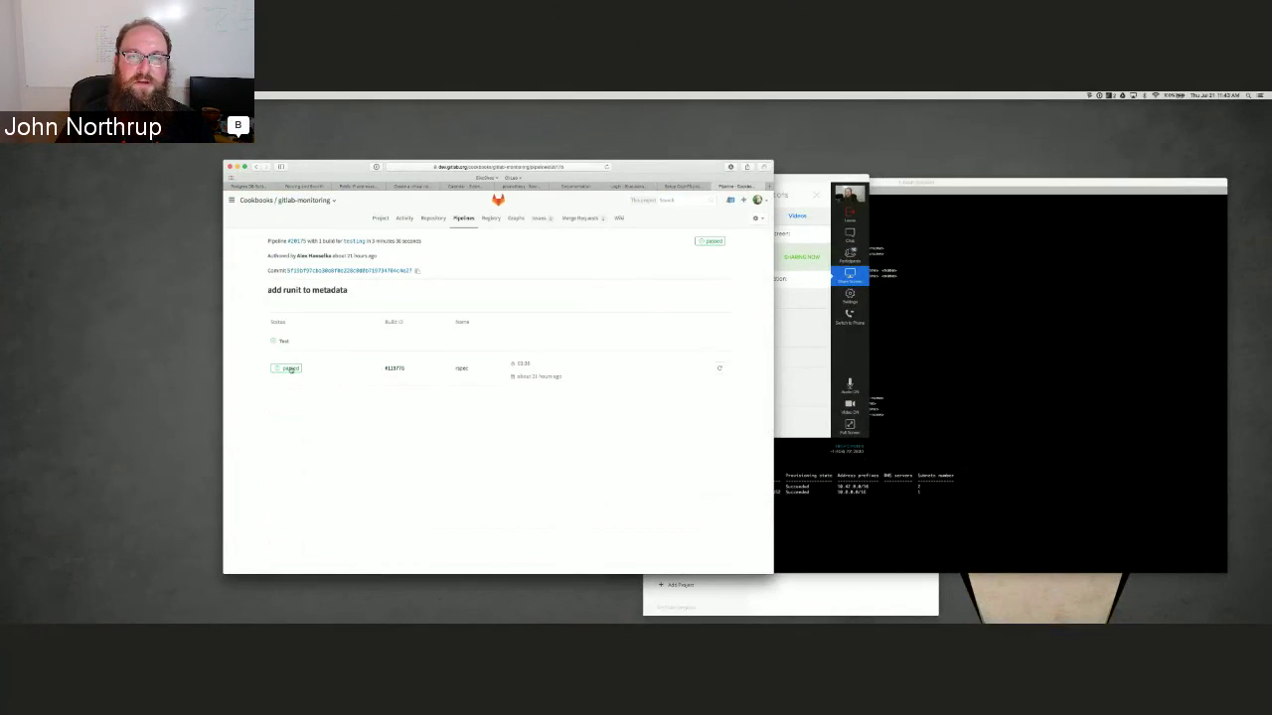
left_click(289, 368)
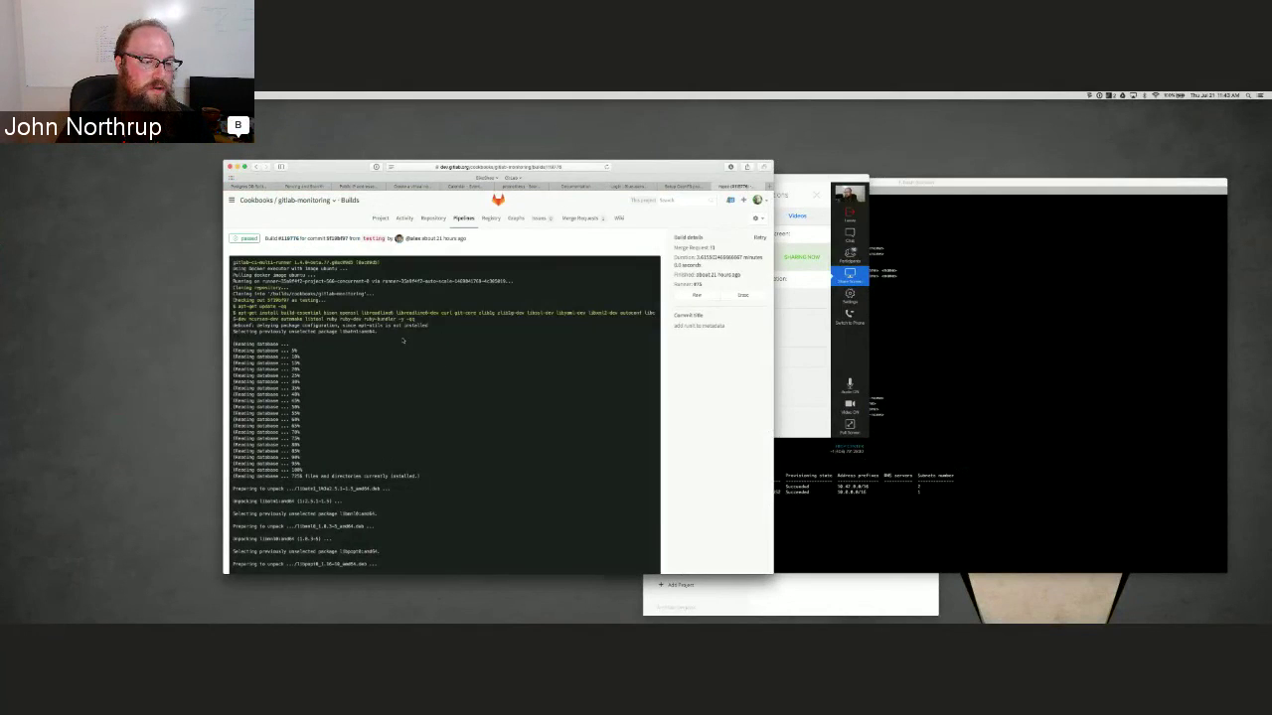
scroll(481, 509, "down", 15)
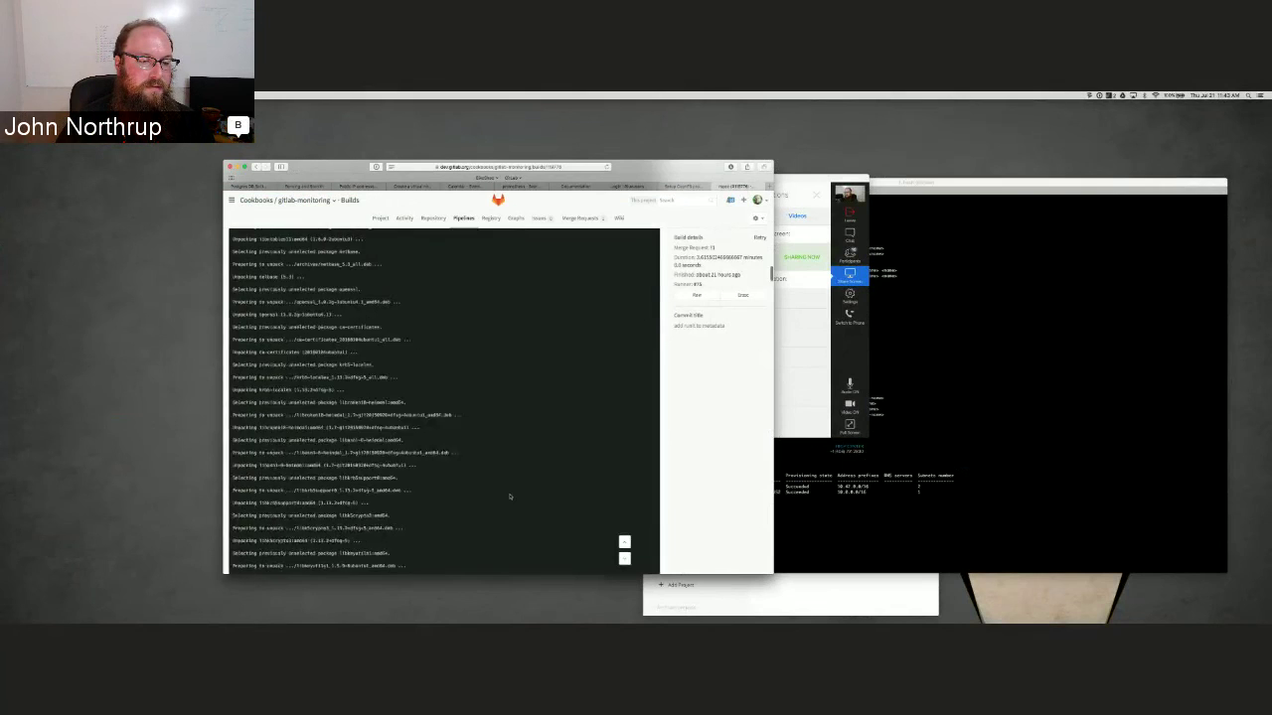
scroll(510, 496, "down", 15)
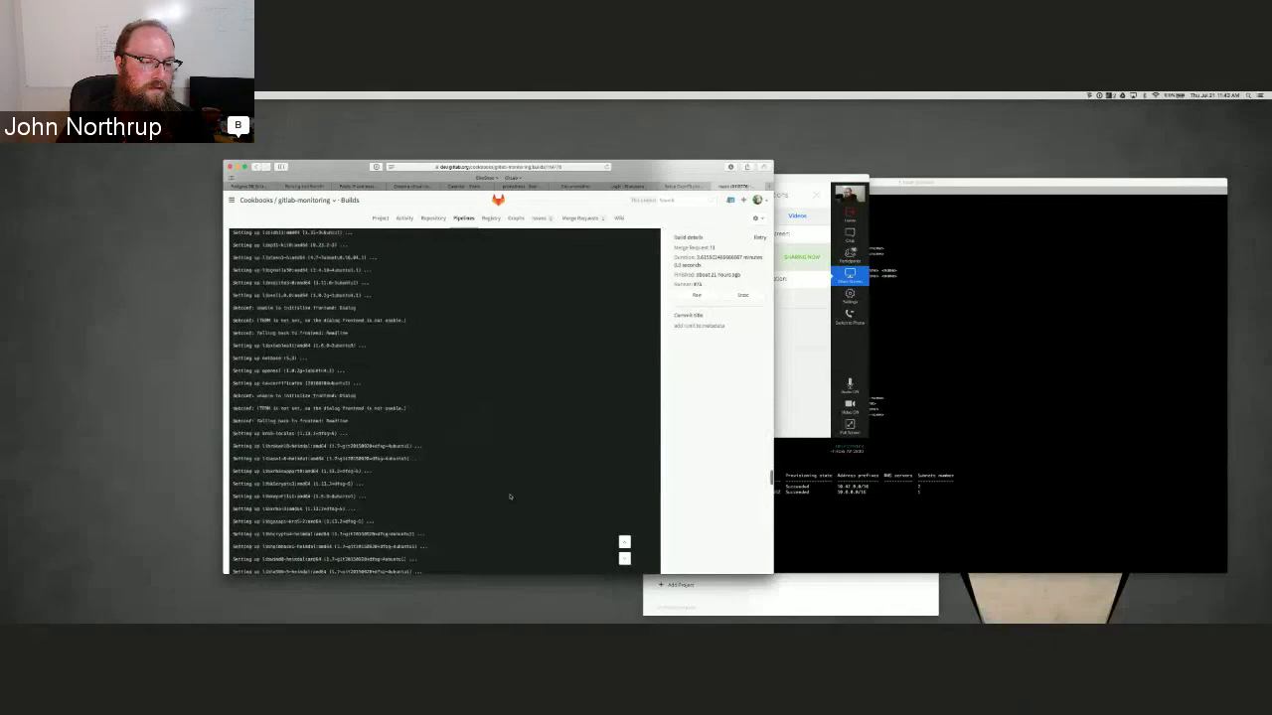
scroll(509, 495, "down", 20)
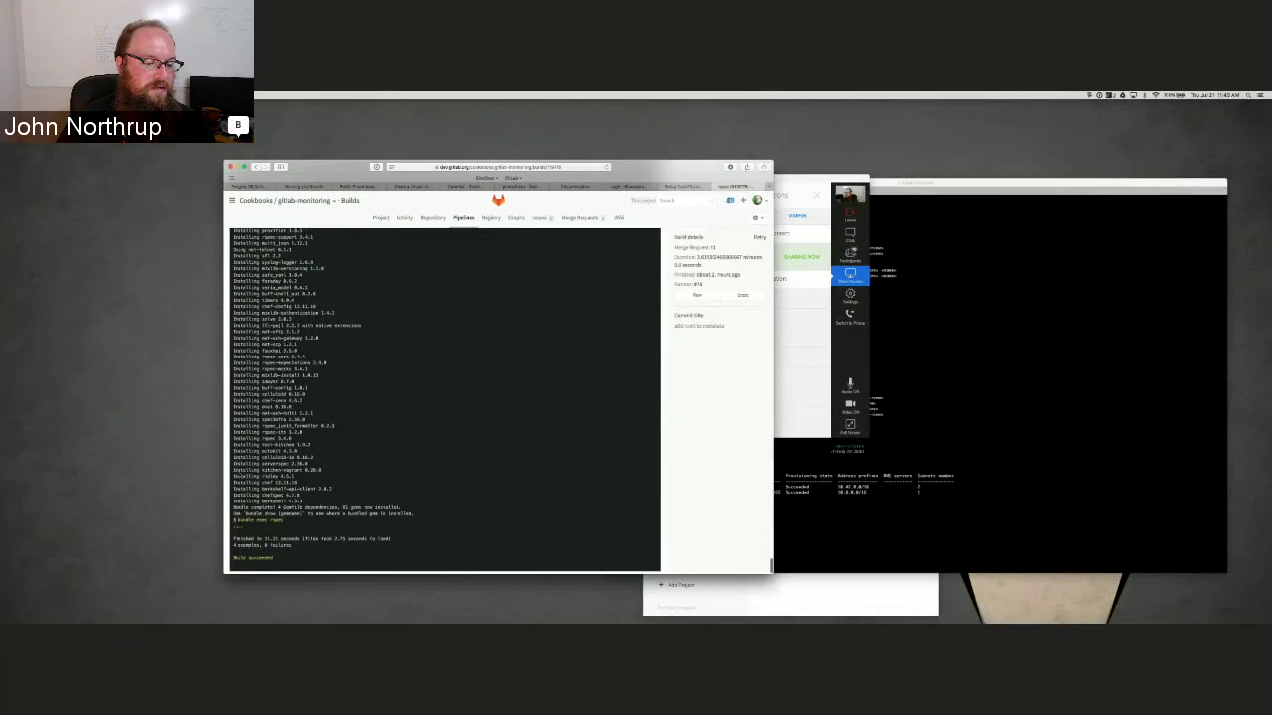
left_click_drag(242, 519, 230, 558)
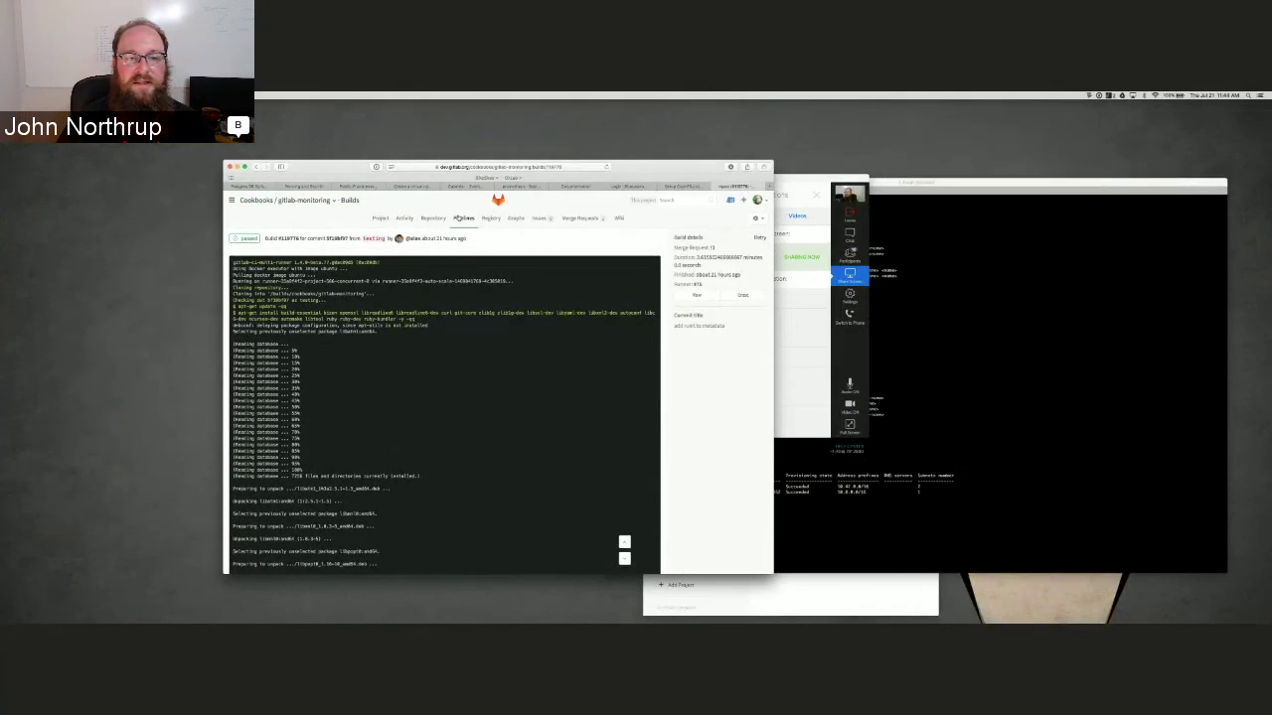
left_click(460, 223)
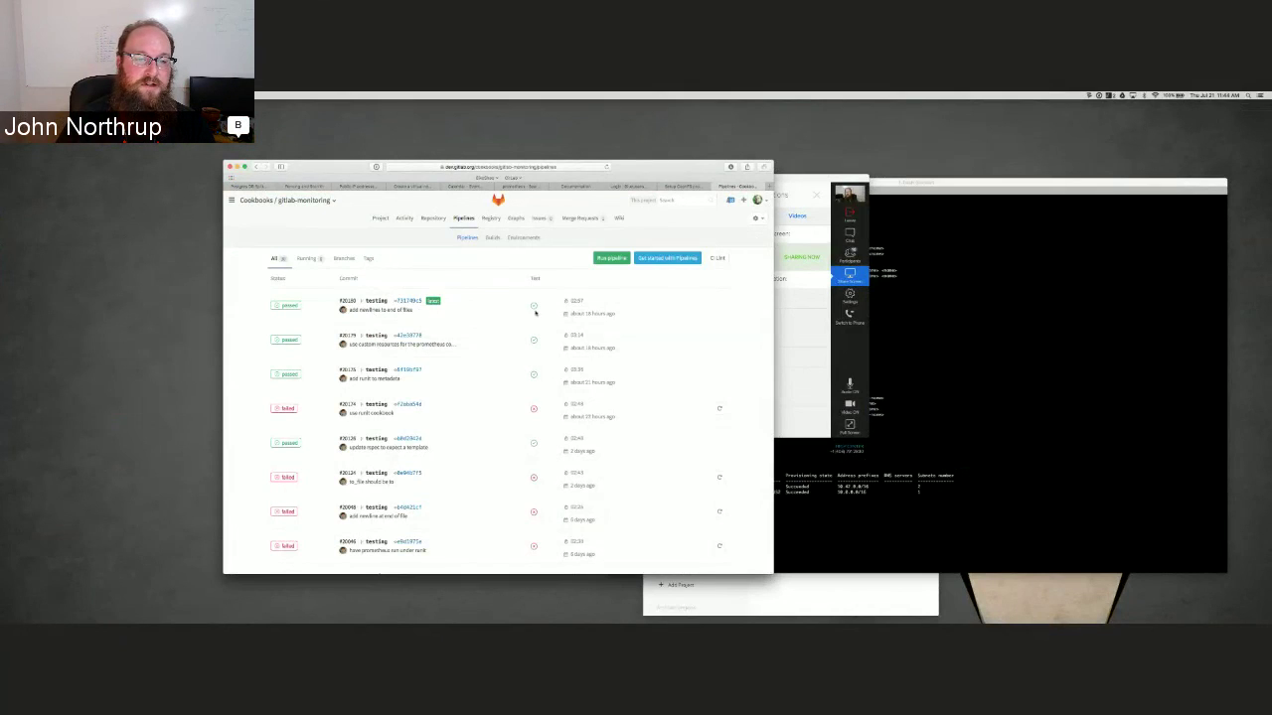
left_click_drag(585, 301, 571, 300)
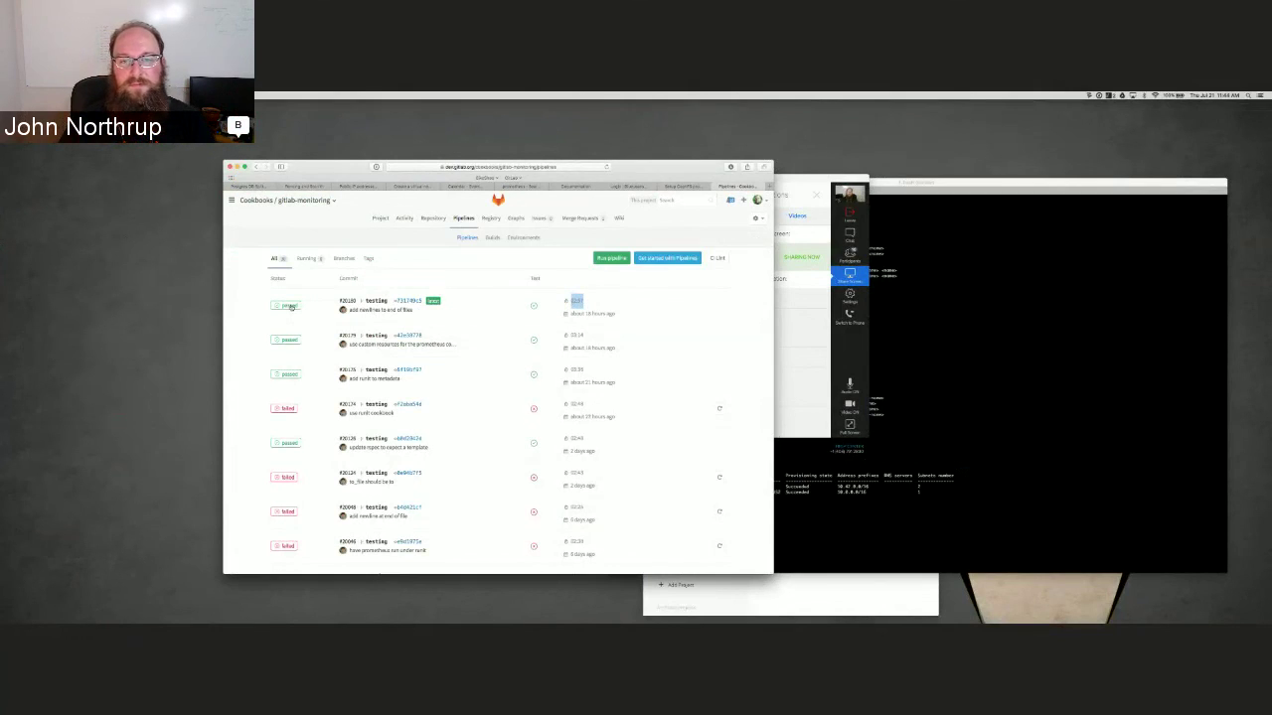
left_click(440, 263)
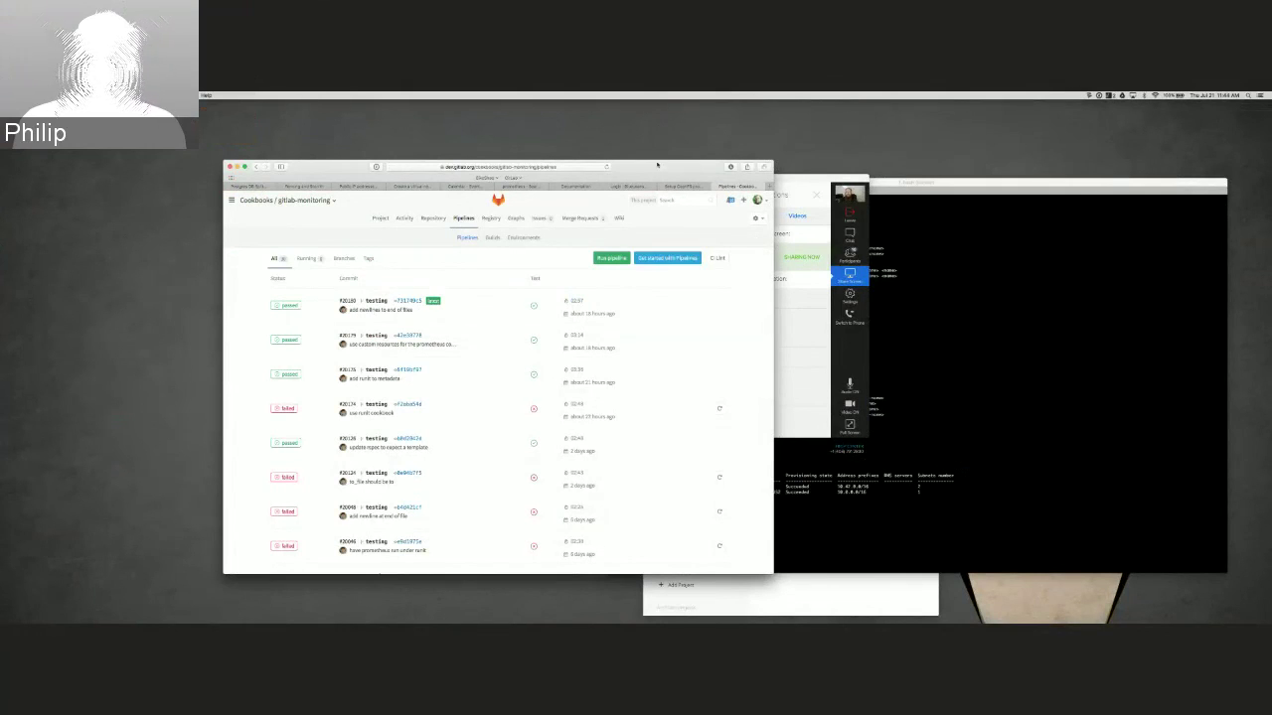
left_click_drag(657, 165, 645, 163)
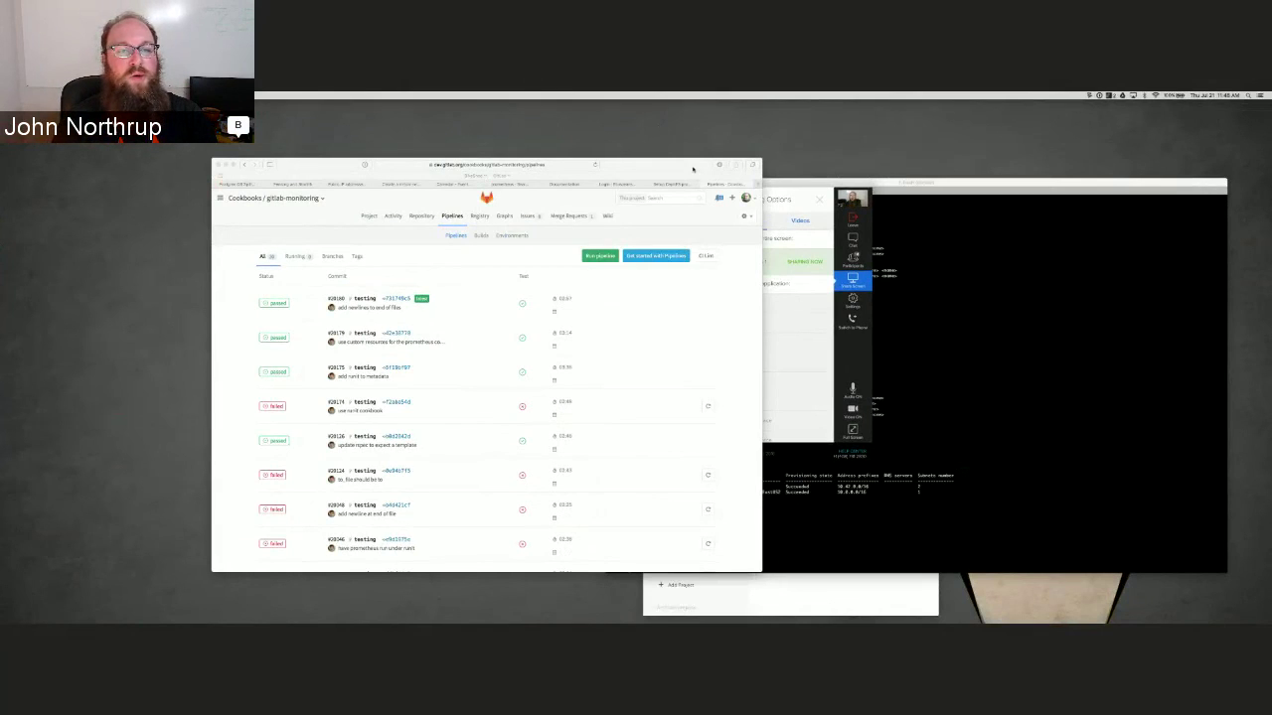
- Review the repository's files and README cookbook description, then bring the Azure CLI terminal in front
left_click(423, 222)
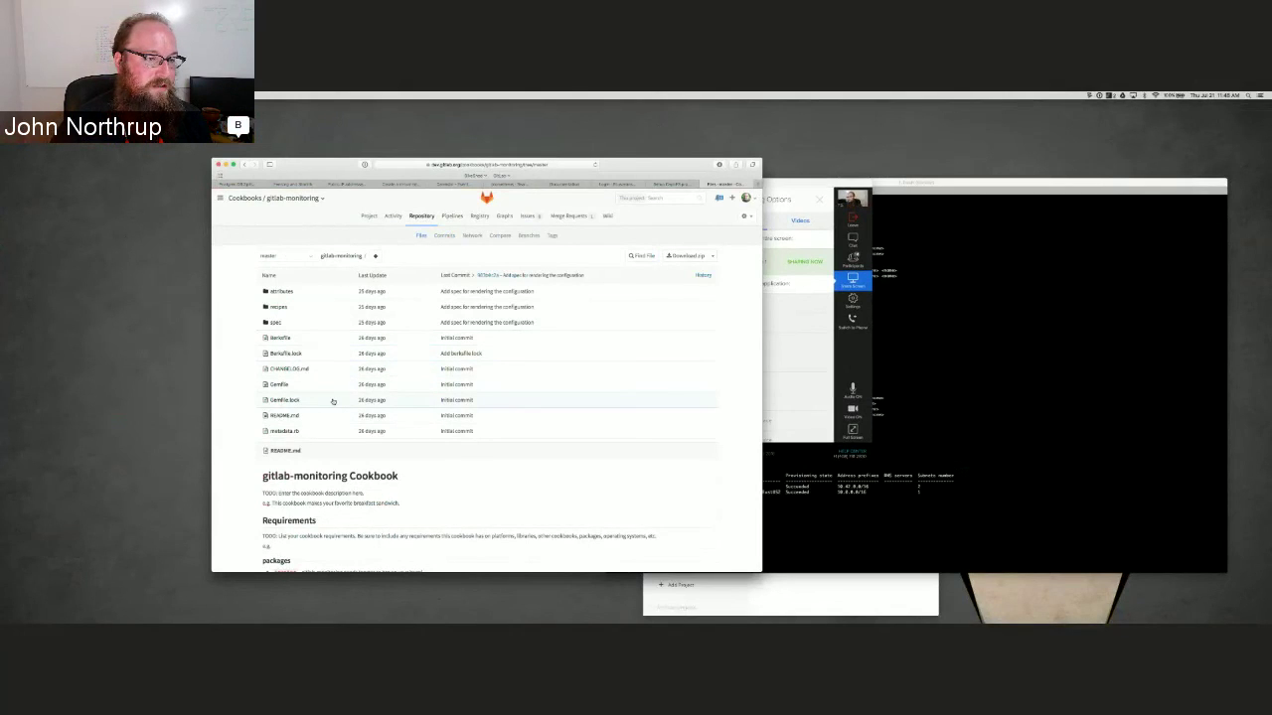
scroll(328, 338, "down", 1)
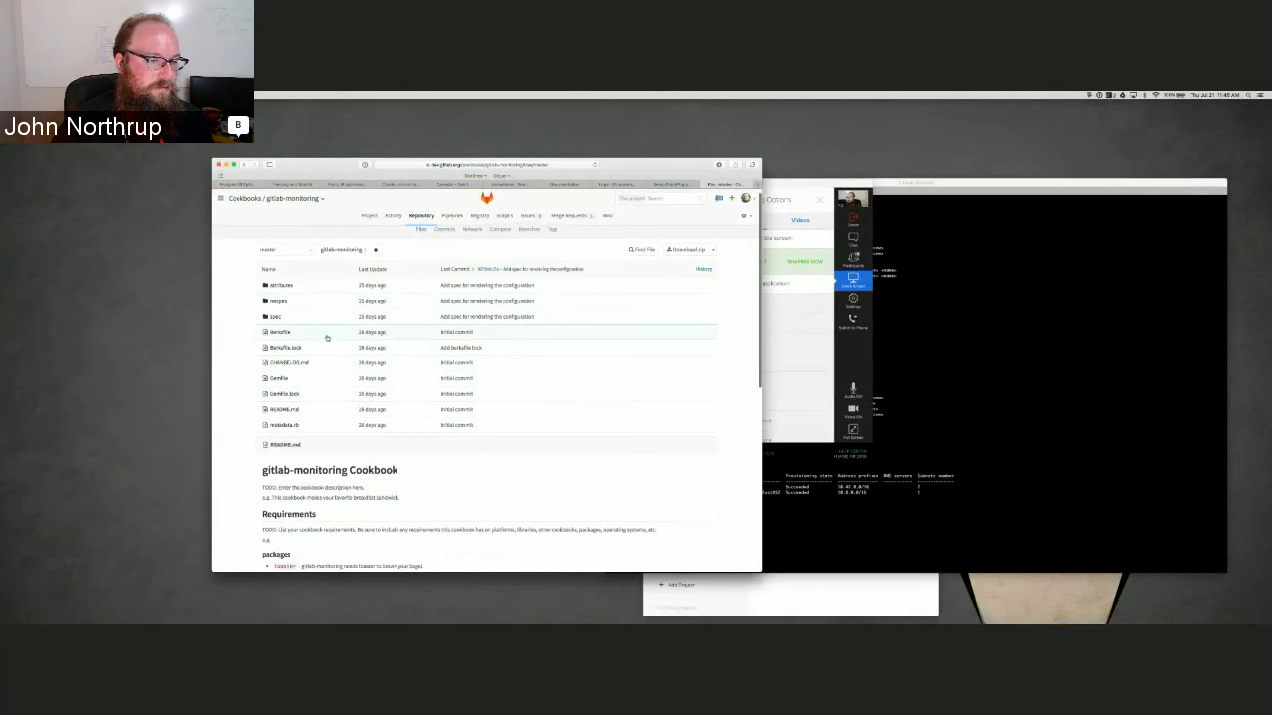
scroll(327, 338, "down", 1)
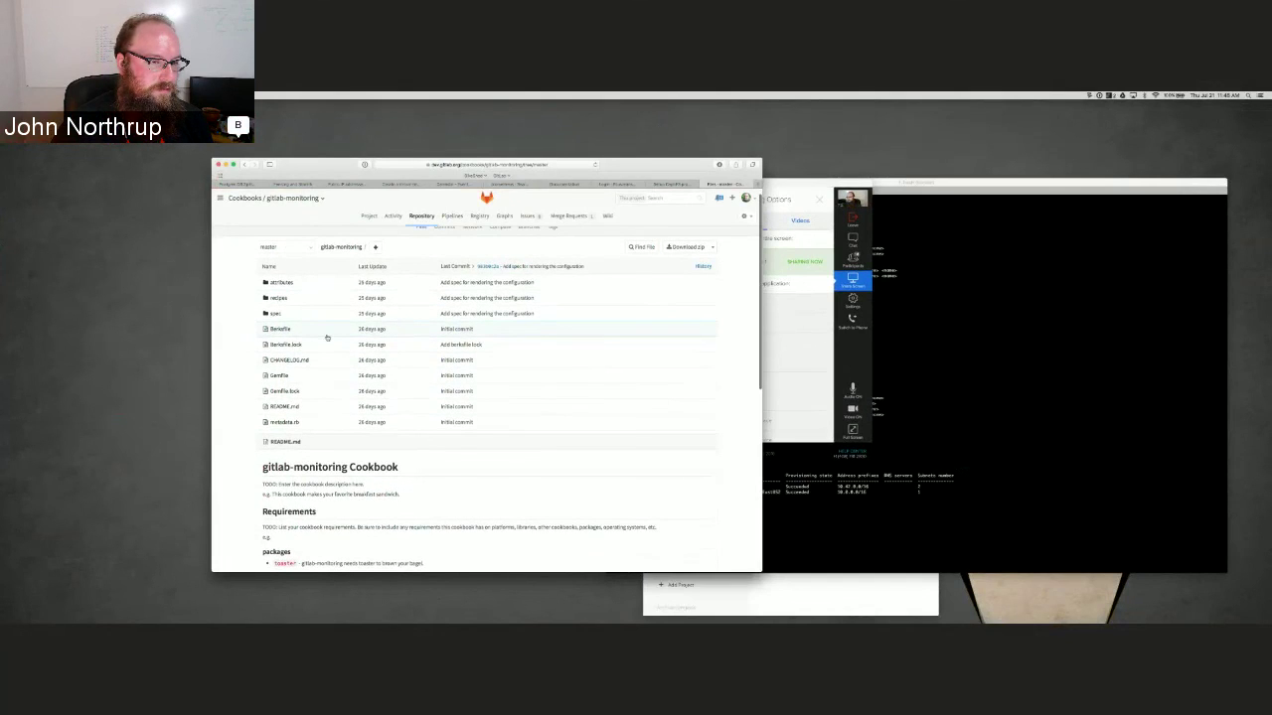
scroll(330, 422, "down", 3)
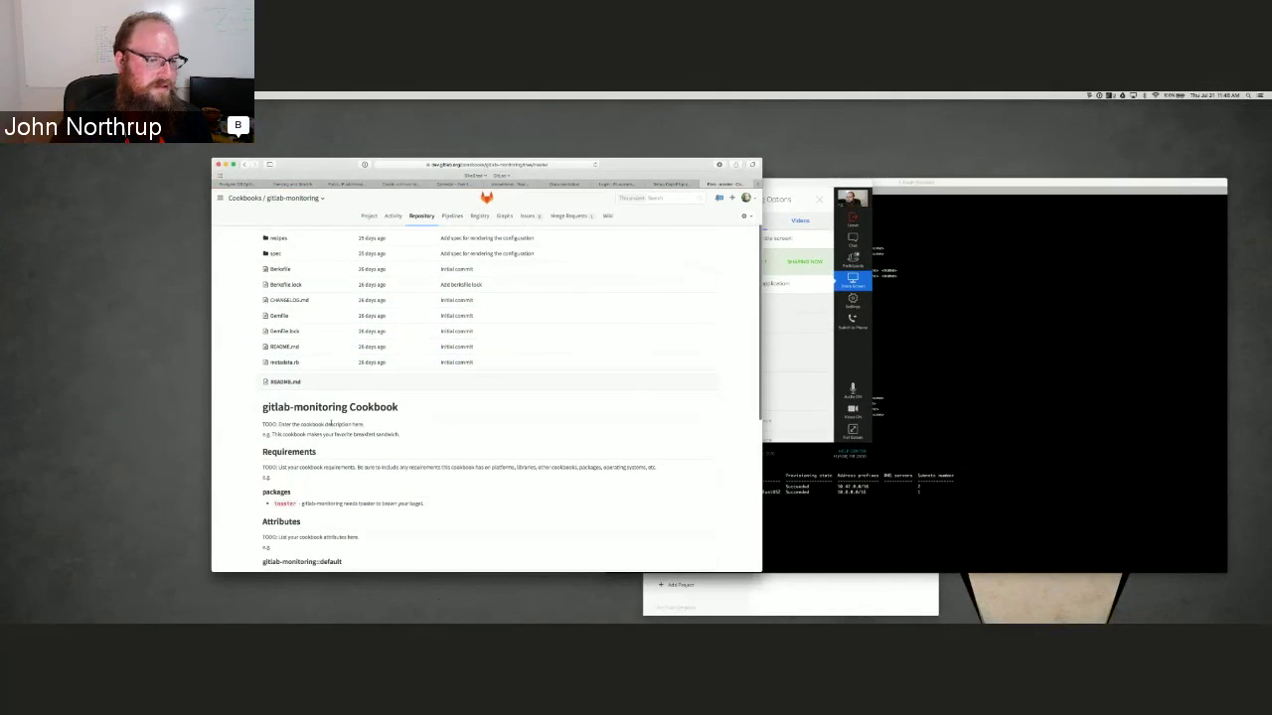
left_click(949, 347)
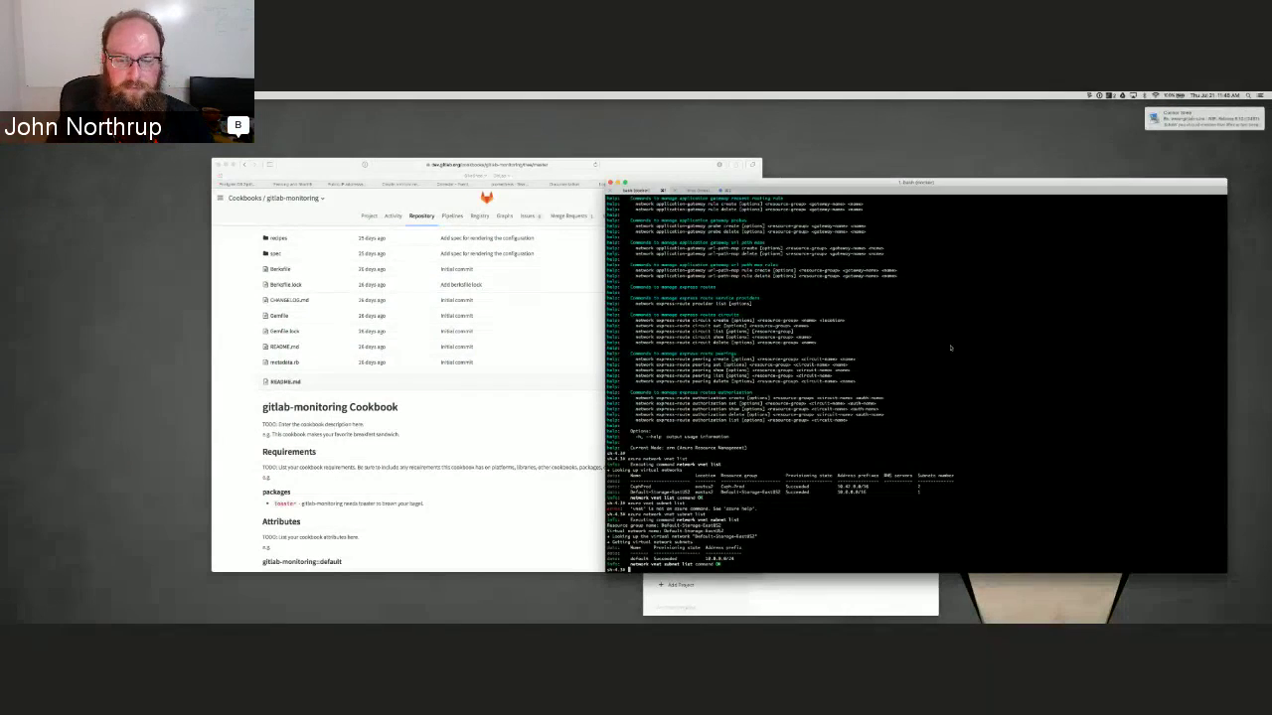
- Cycle through the terminal sessions to the local shell and get a fresh prompt
left_click(702, 190)
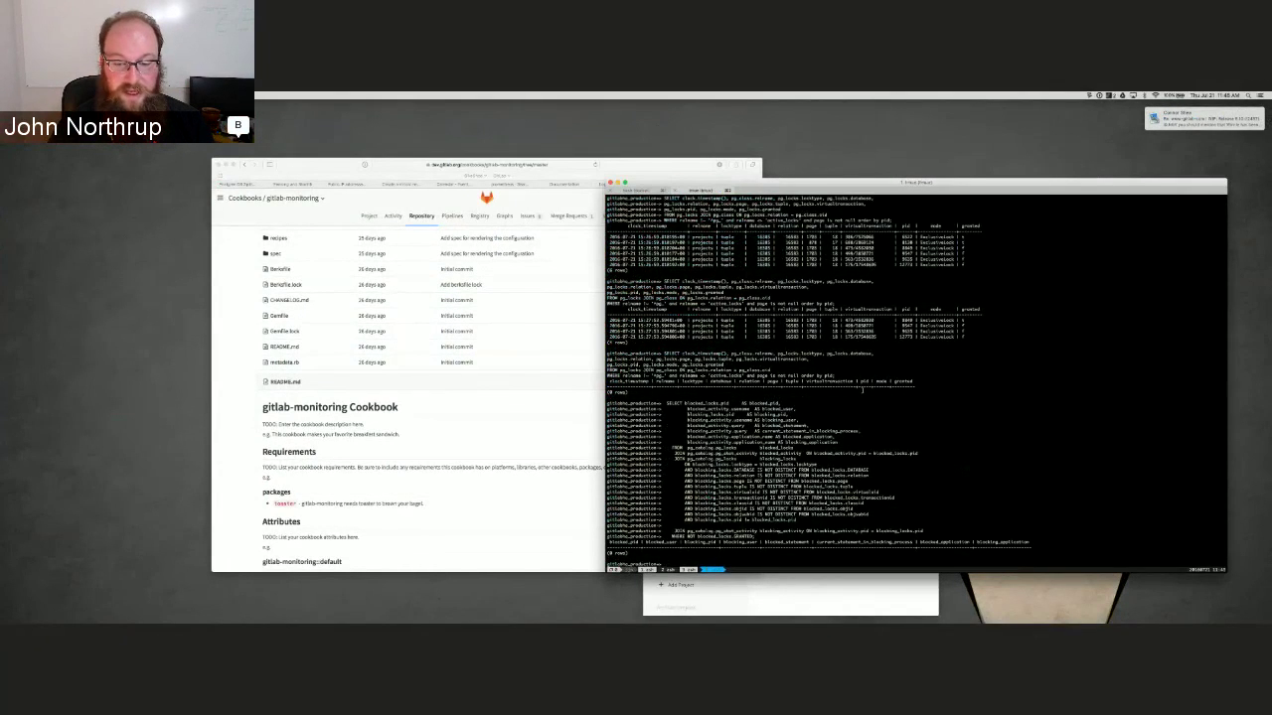
key("super+shift+bracketleft")
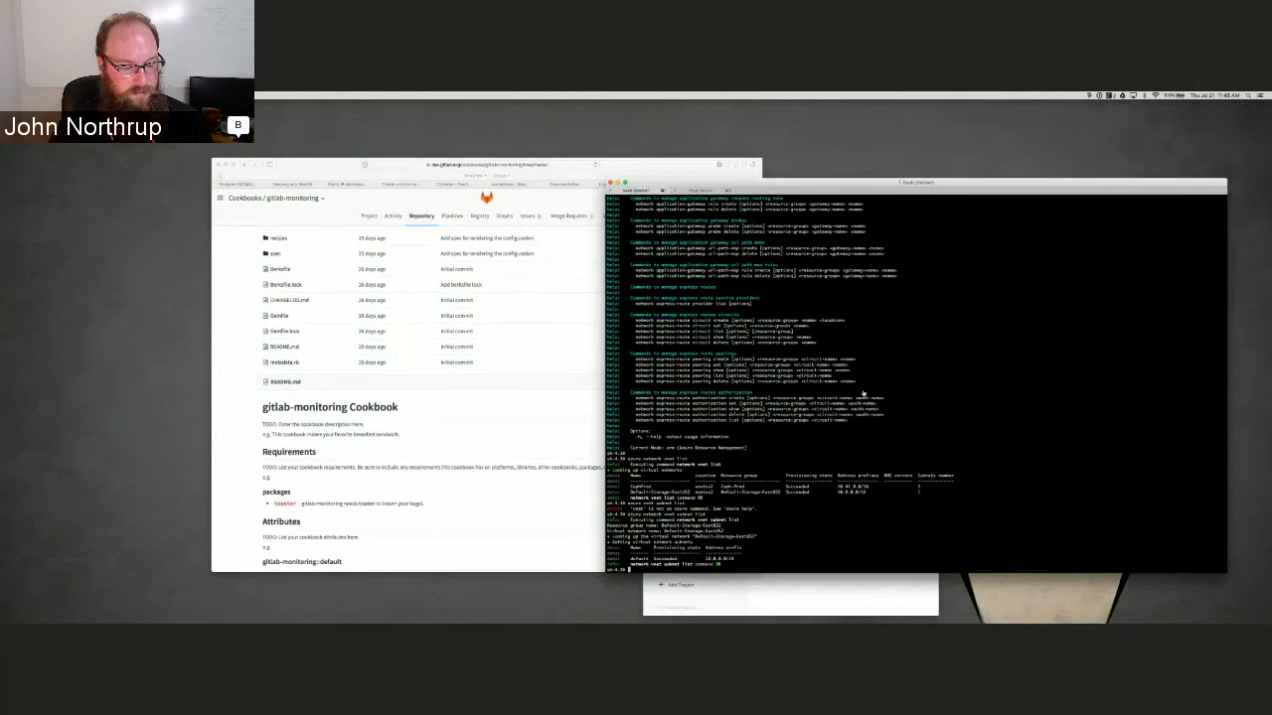
key("super+shift+bracketright")
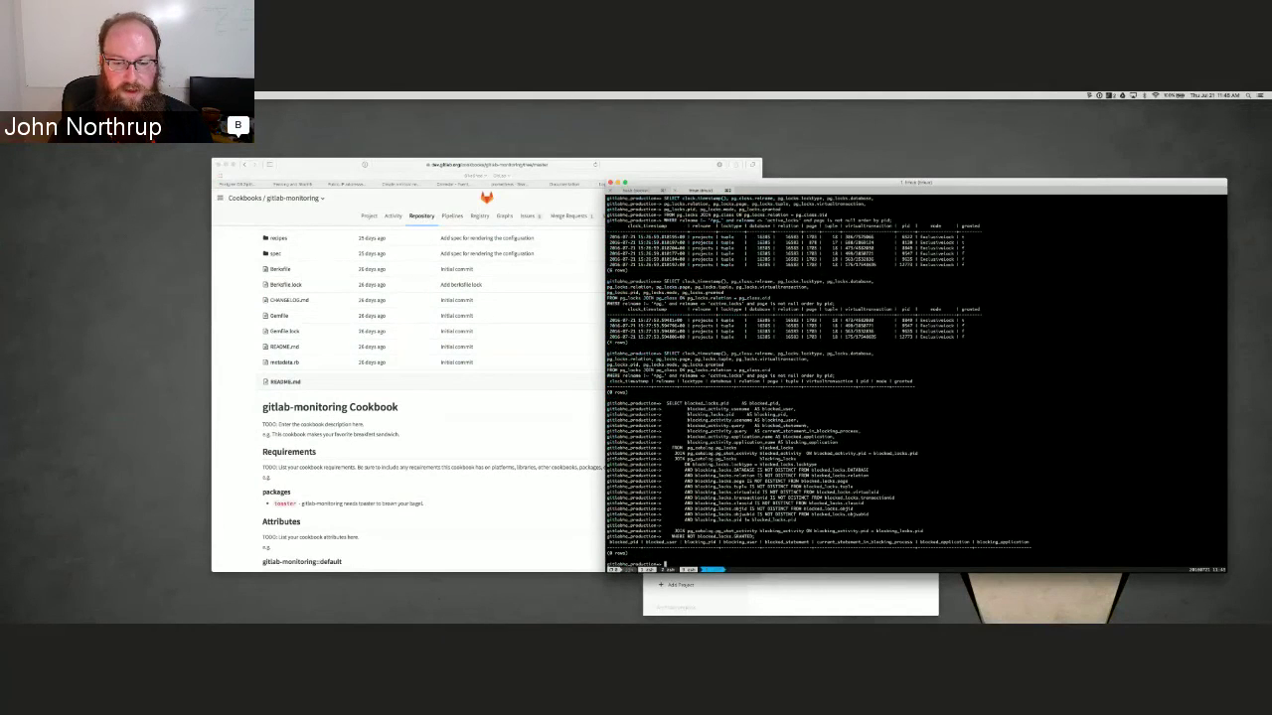
key("super+shift+bracketleft")
key("Return")
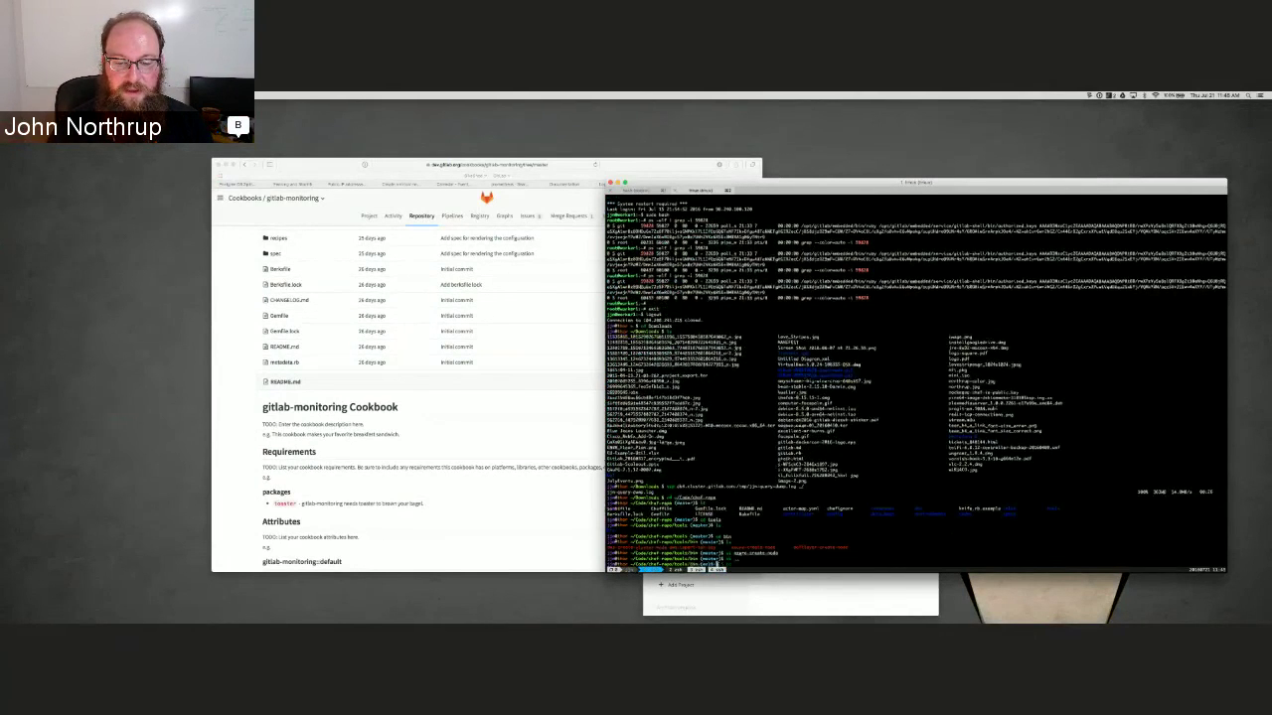
key("Return")
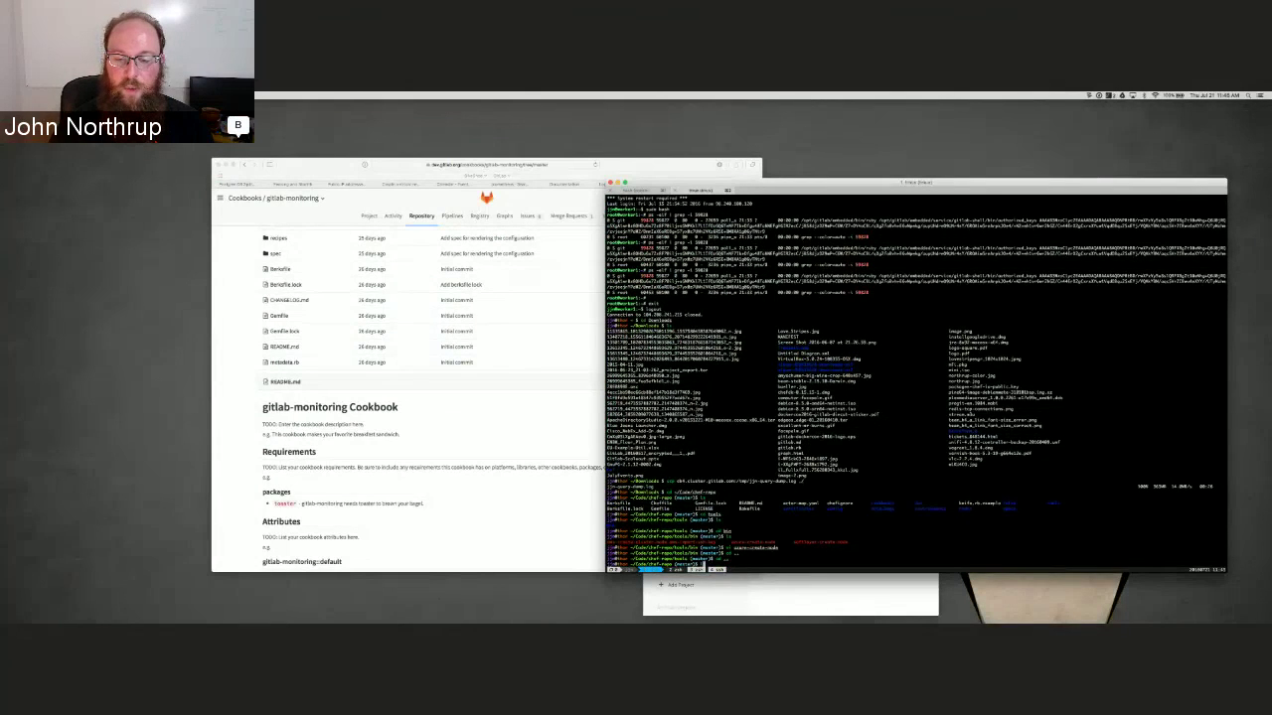
- List the cookbook files, run cd .. and list the parent chef-repo folder's contents
type("ls")
key("Return")
type("cd ..")
key("Return")
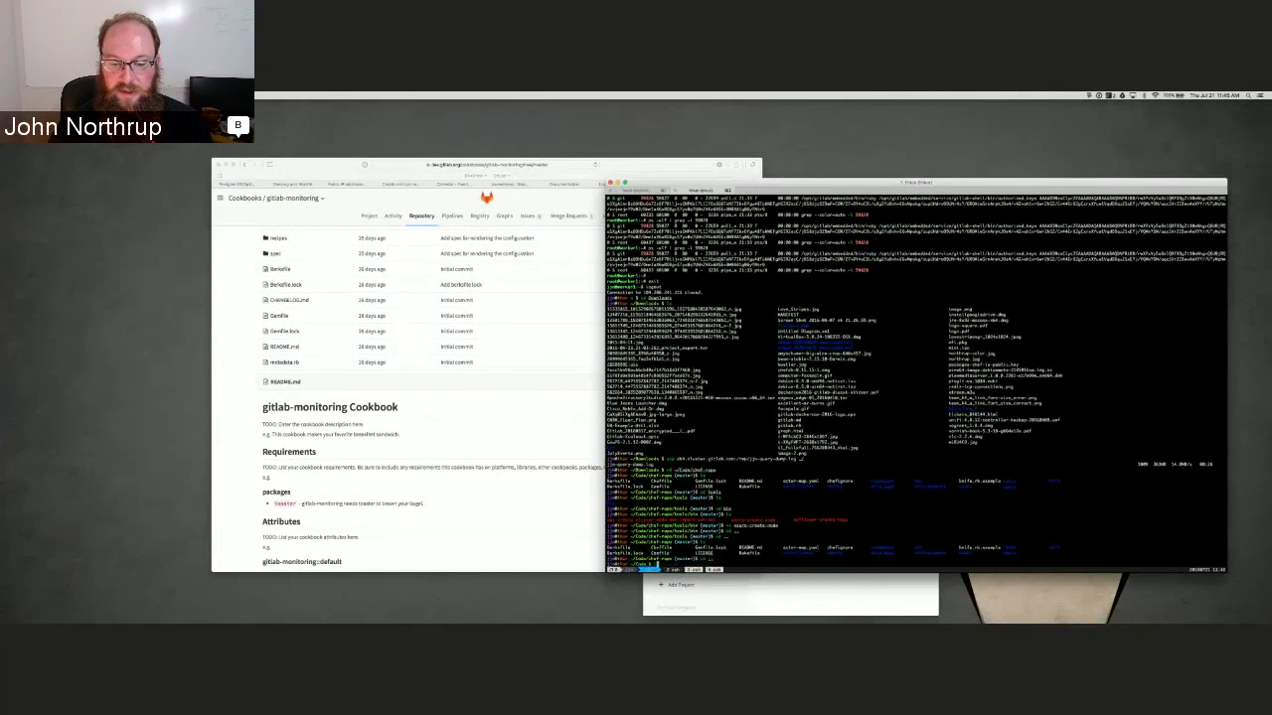
type("ls")
key("Return")
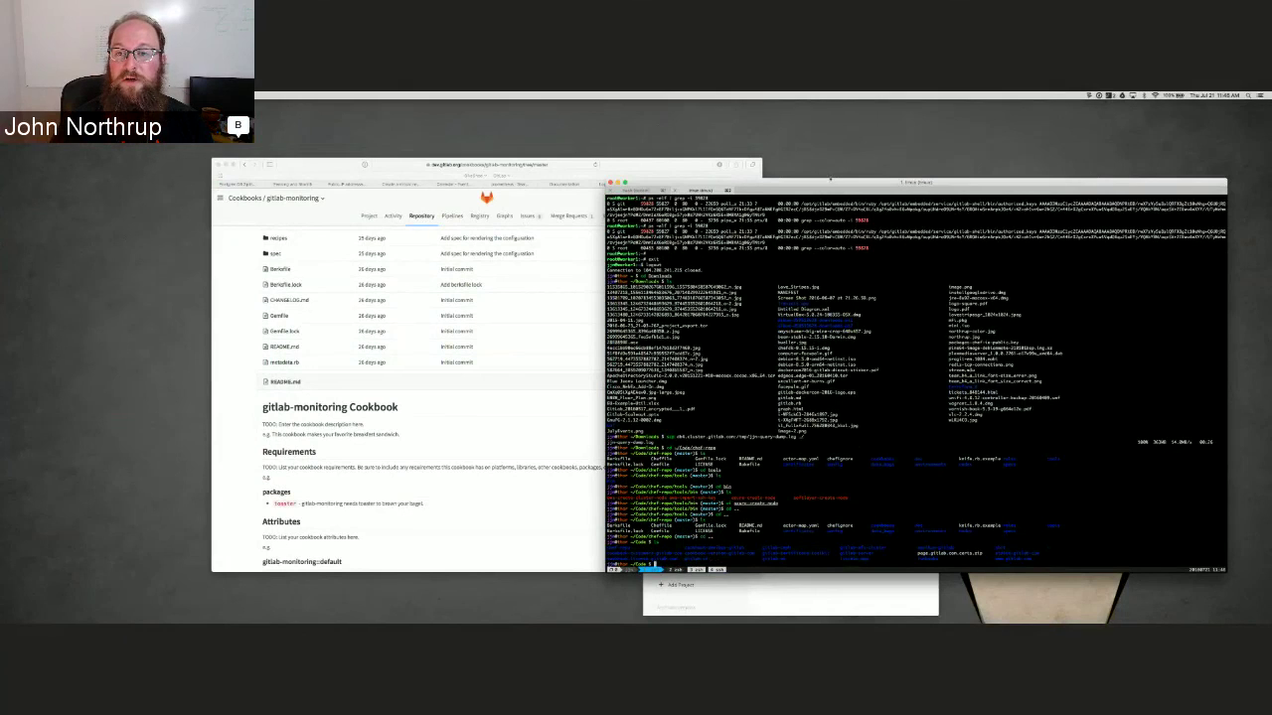
left_click_drag(829, 182, 674, 180)
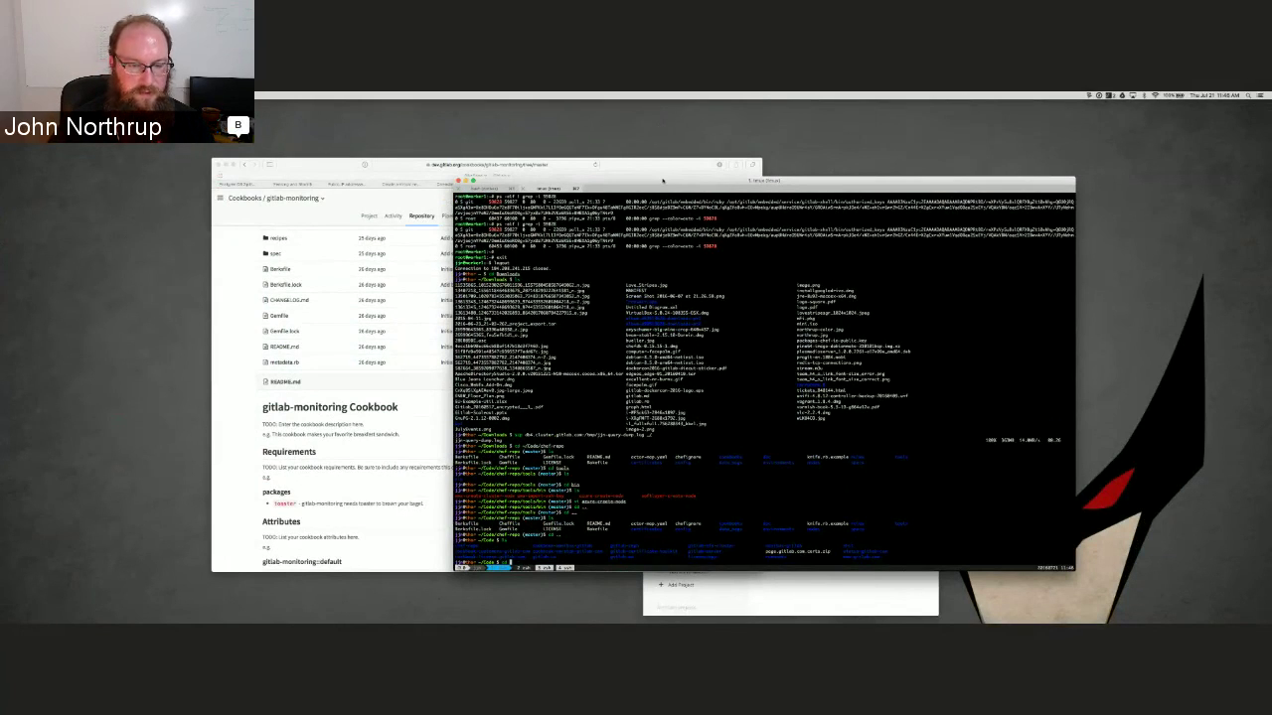
- Copy the gitlab-monitoring clone URL from the project page and return to the terminal
left_click(399, 187)
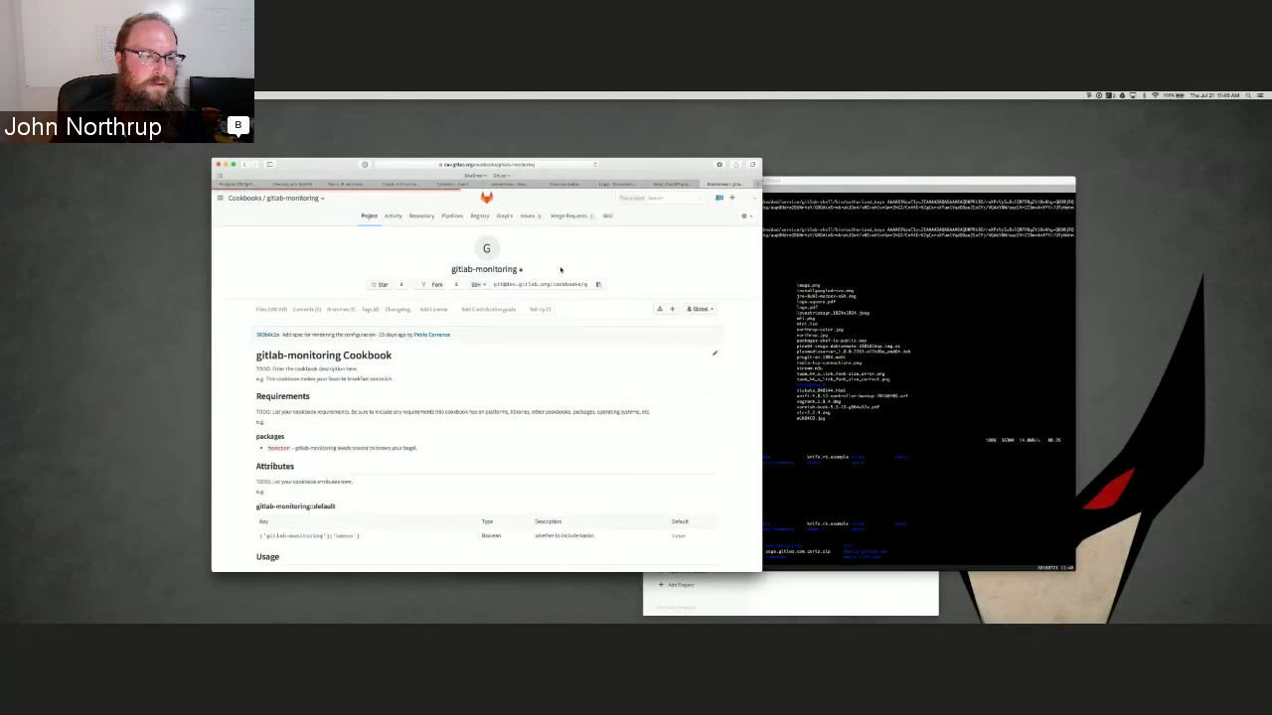
left_click(548, 287)
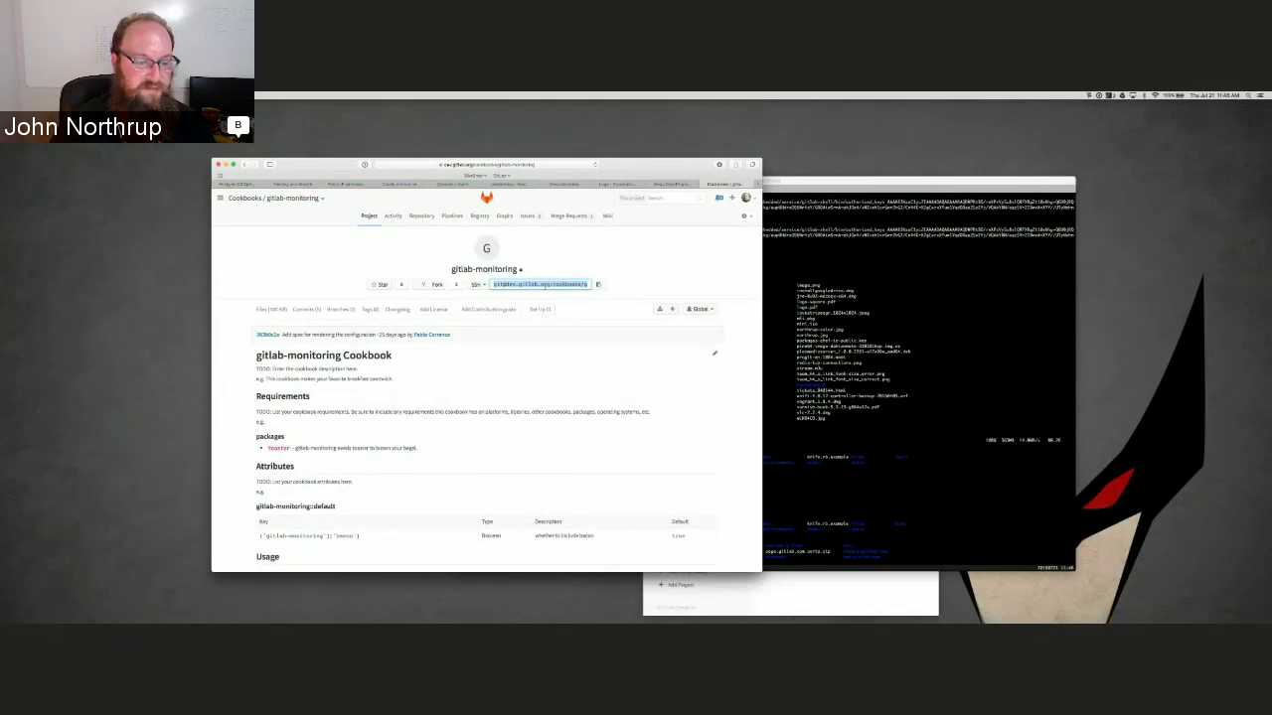
key("super+Tab")
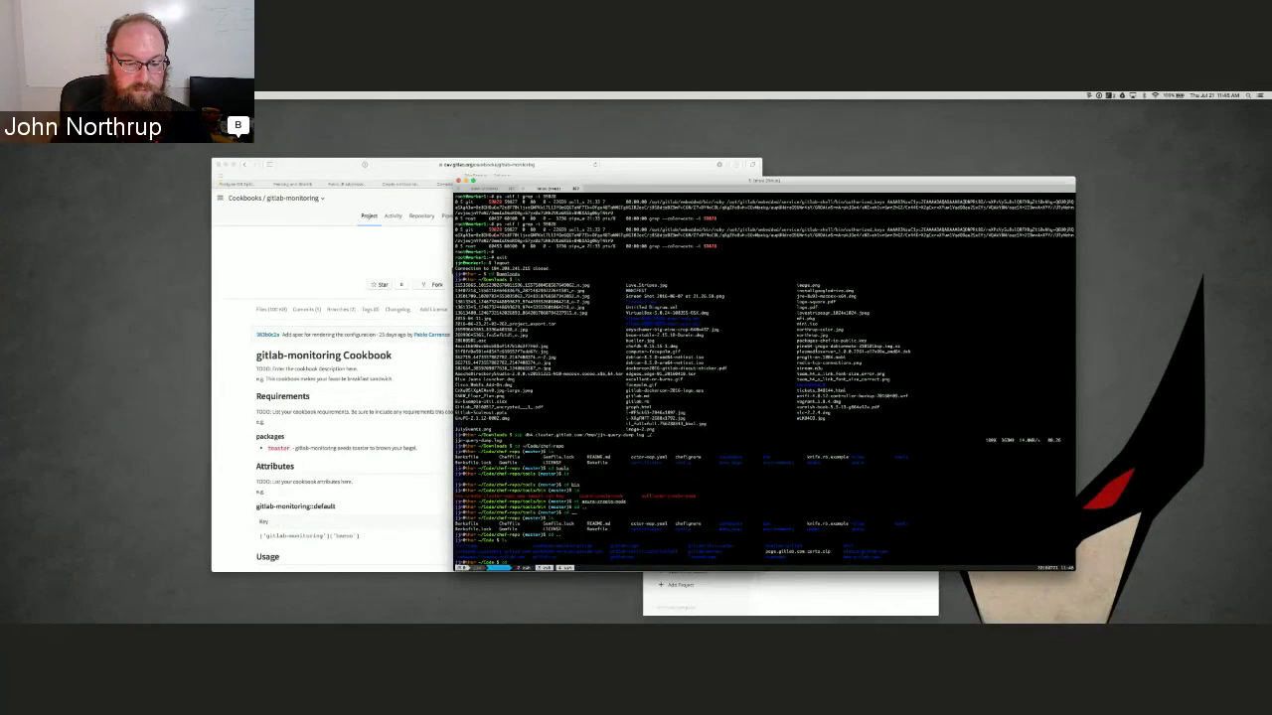
- Run git clone with the pasted gitlab-monitoring clone URL
type("git clone")
key("super+v")
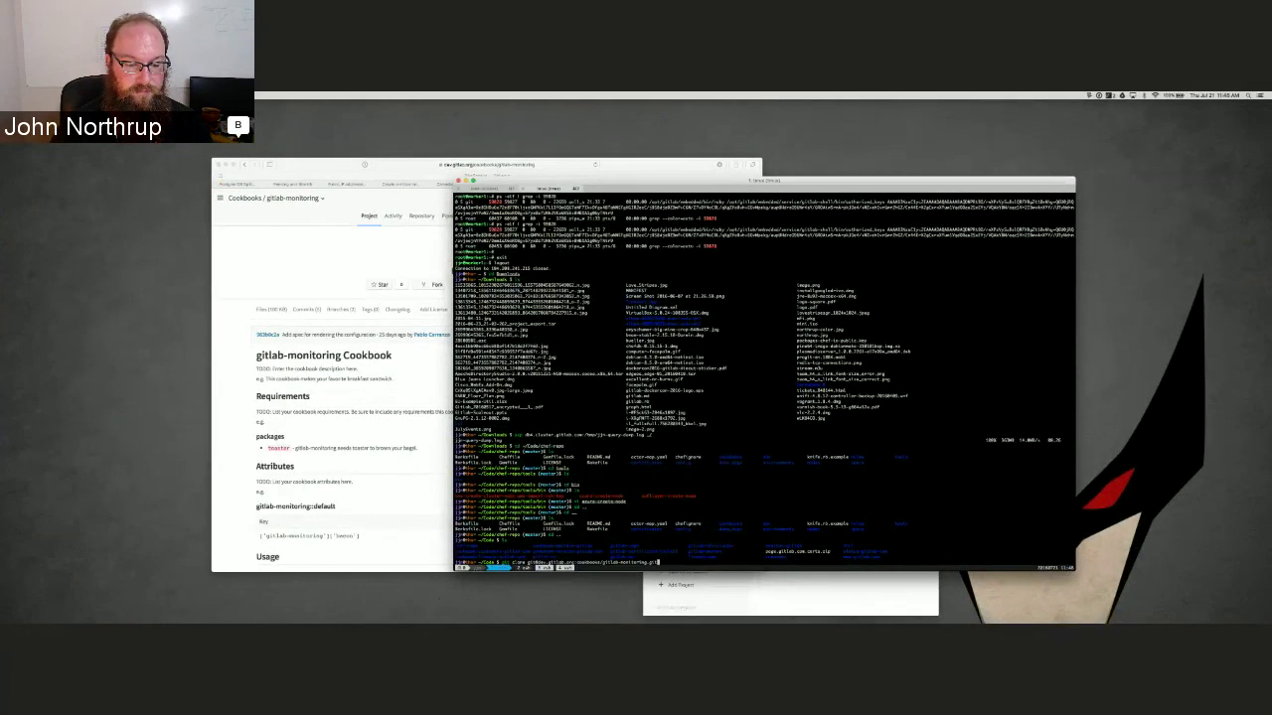
key("Return")
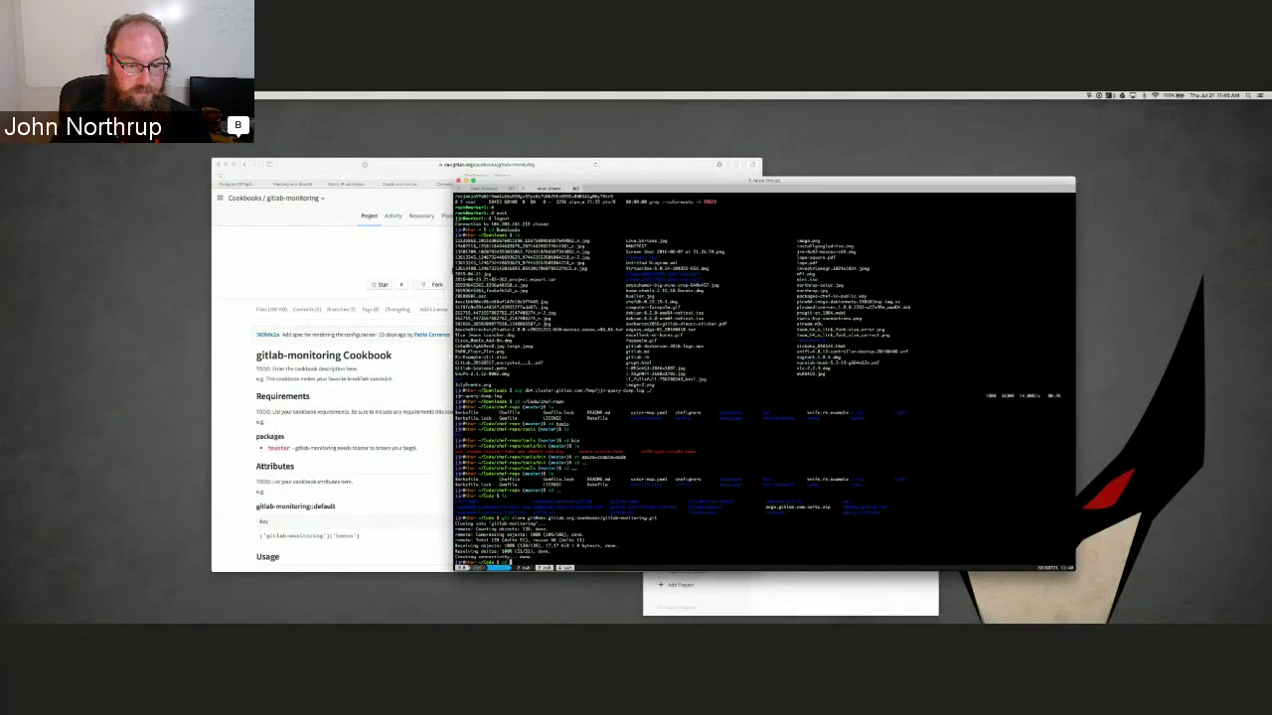
- Enter the cloned gitlab-monitoring folder, list its files, and bring GitLab back forward
type("gi")
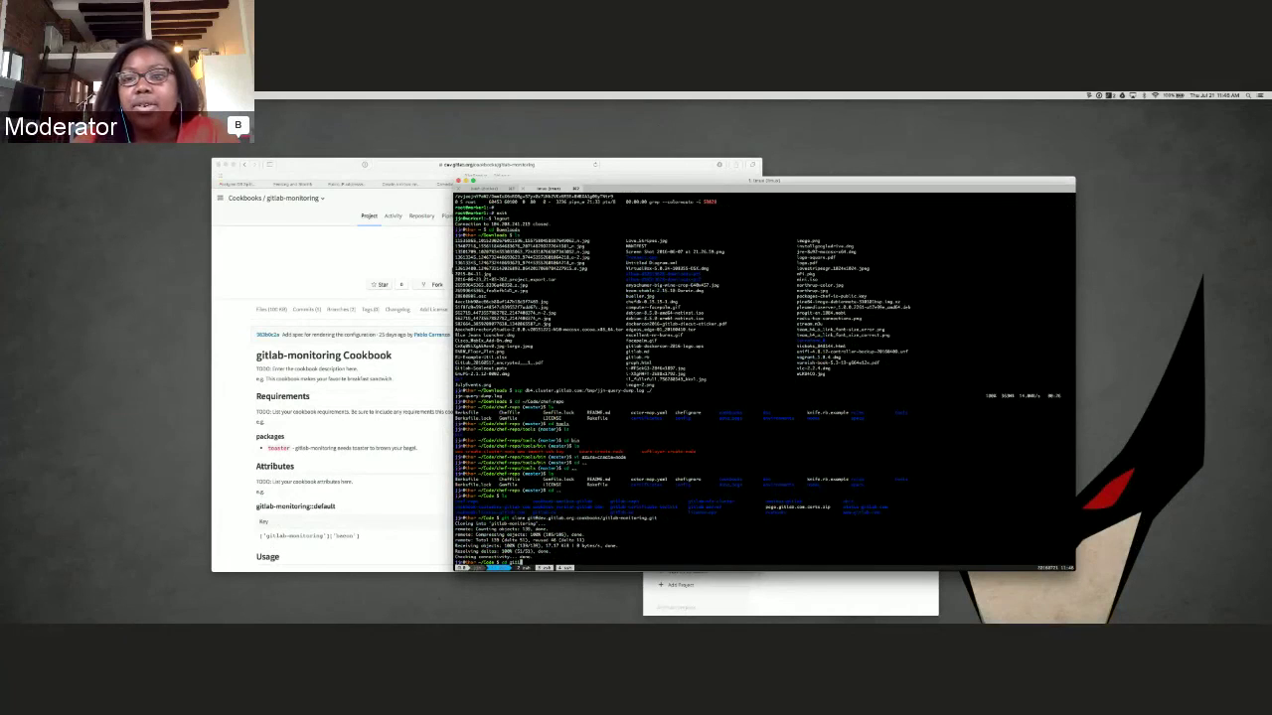
type("t")
key("Tab")
key("Return")
type("ls")
key("Return")
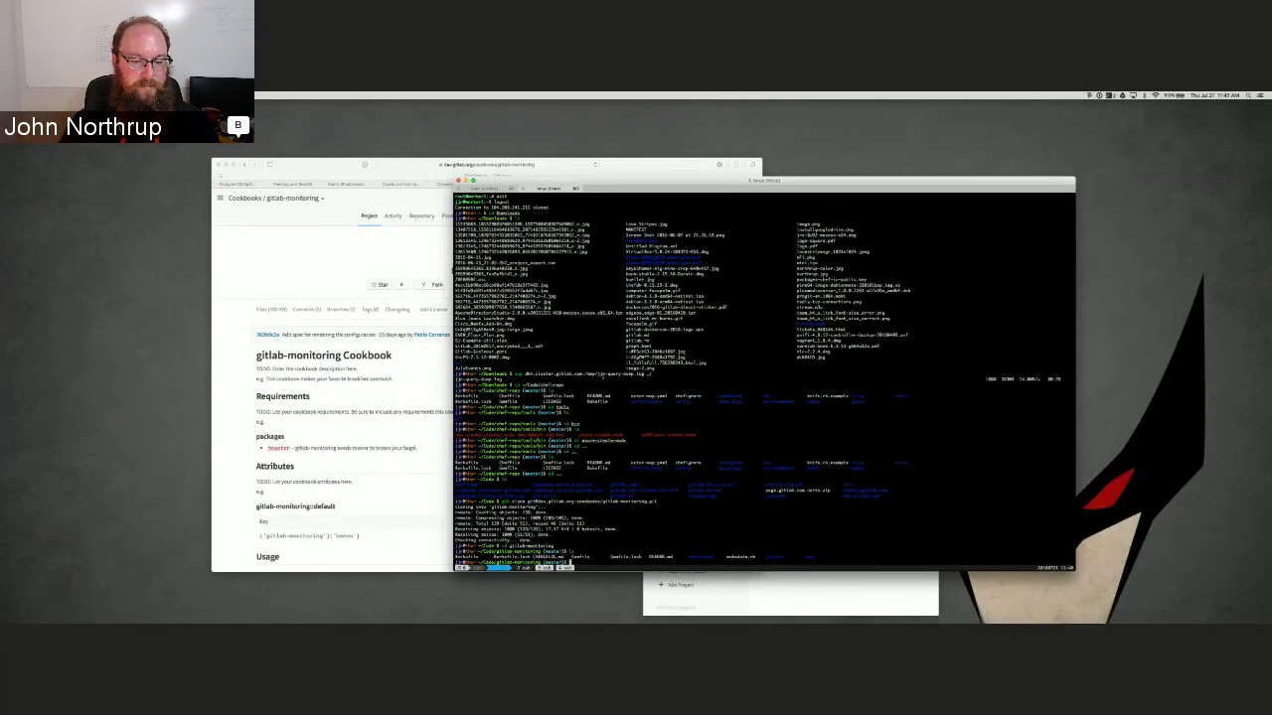
left_click(608, 169)
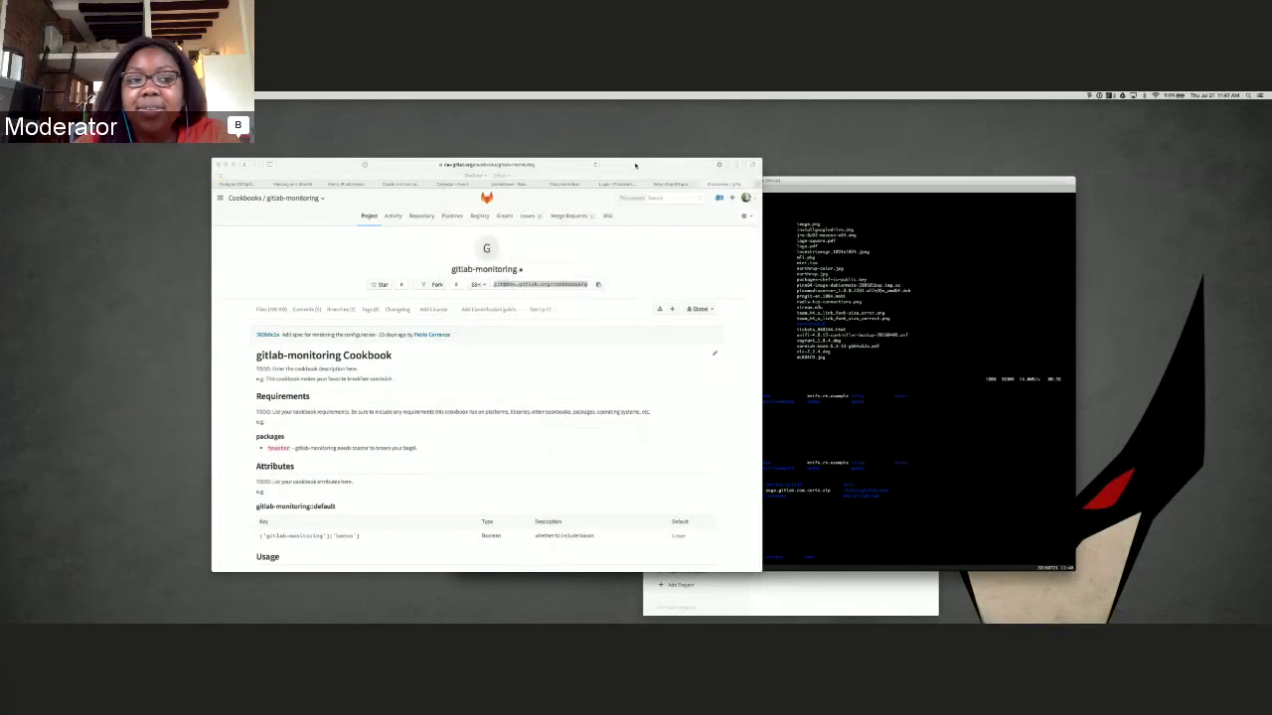